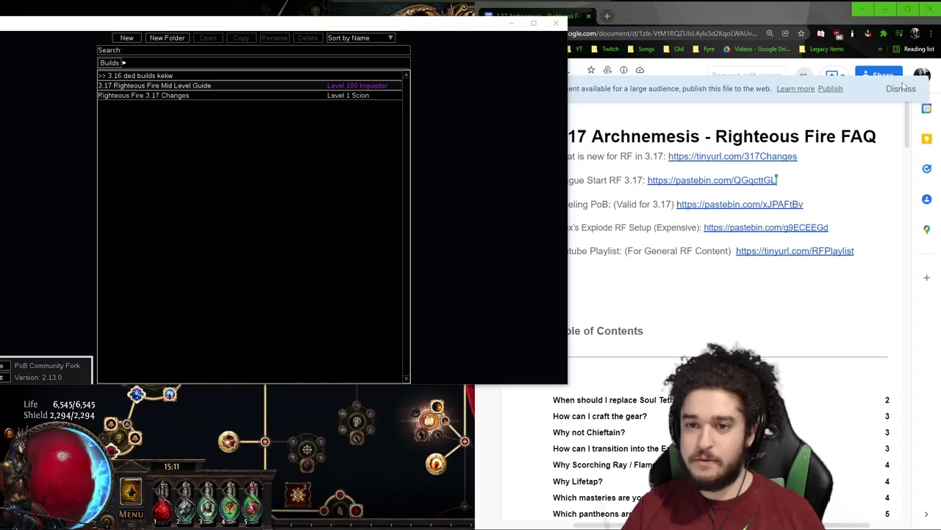
Bring the Righteous Fire FAQ document forward and copy its Leveling PoB Pastebin link.
click(650, 21)
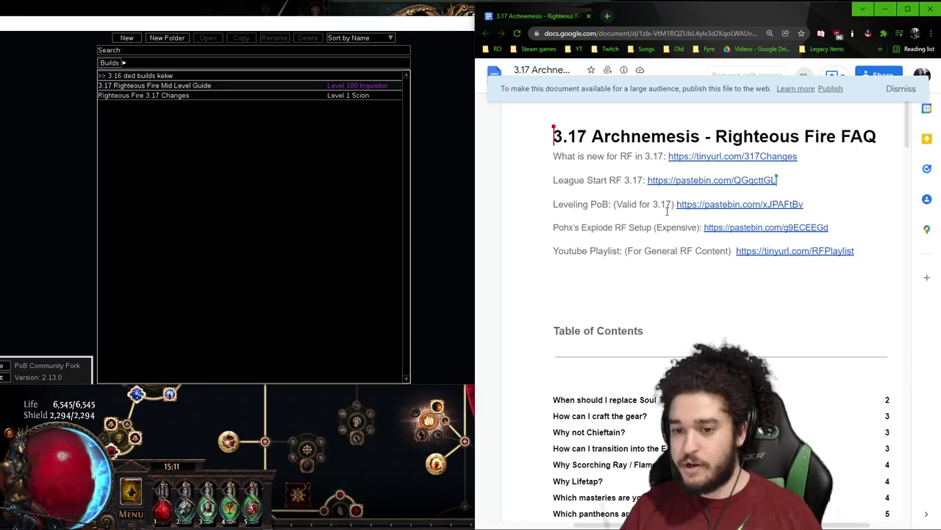
drag(675, 208, 803, 206)
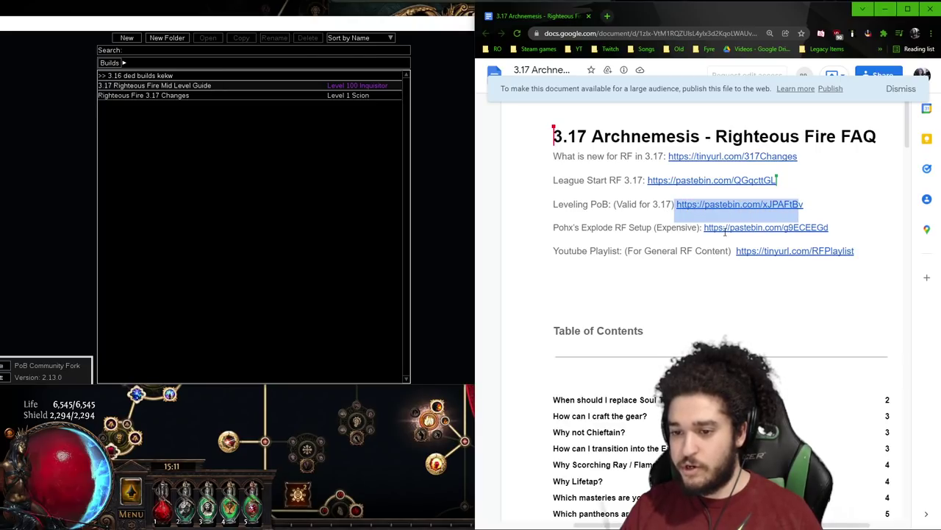
click(682, 206)
drag(676, 206, 805, 209)
key(ctrl+c)
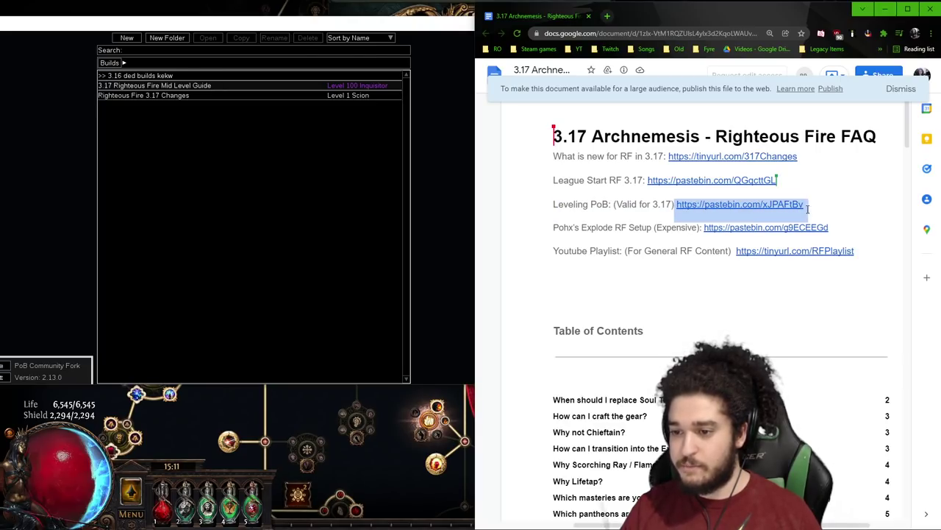
Switch to a maximized Path of Building, create a new build and import the leveling build from the copied Pastebin link.
double_click(217, 22)
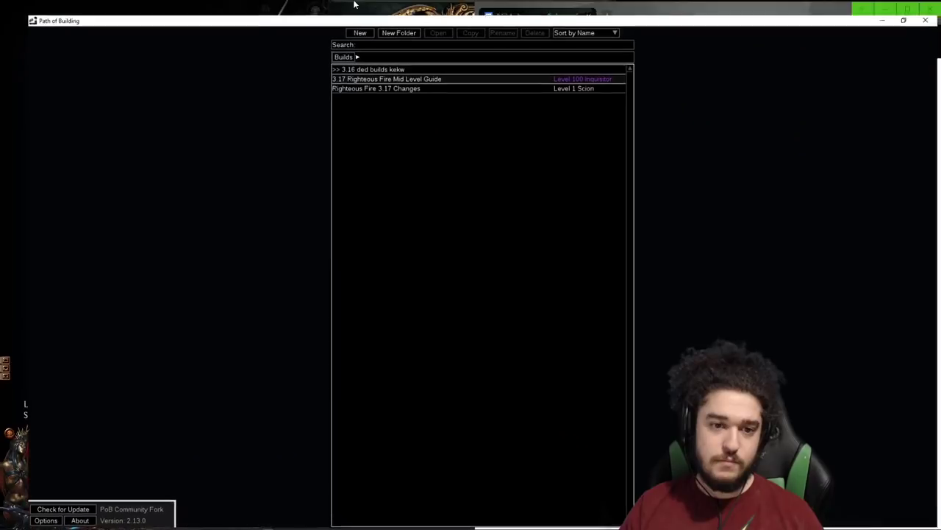
click(345, 18)
click(35, 34)
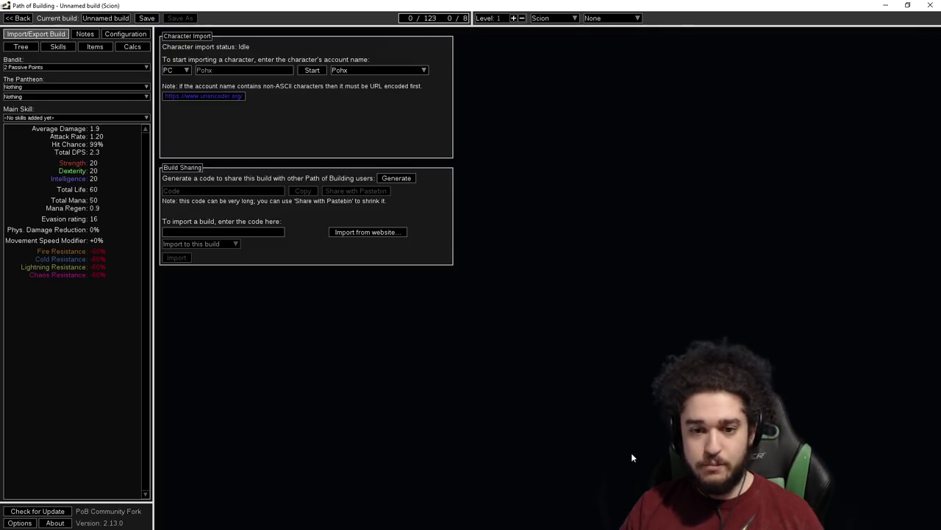
click(376, 232)
key(ctrl+v)
click(448, 294)
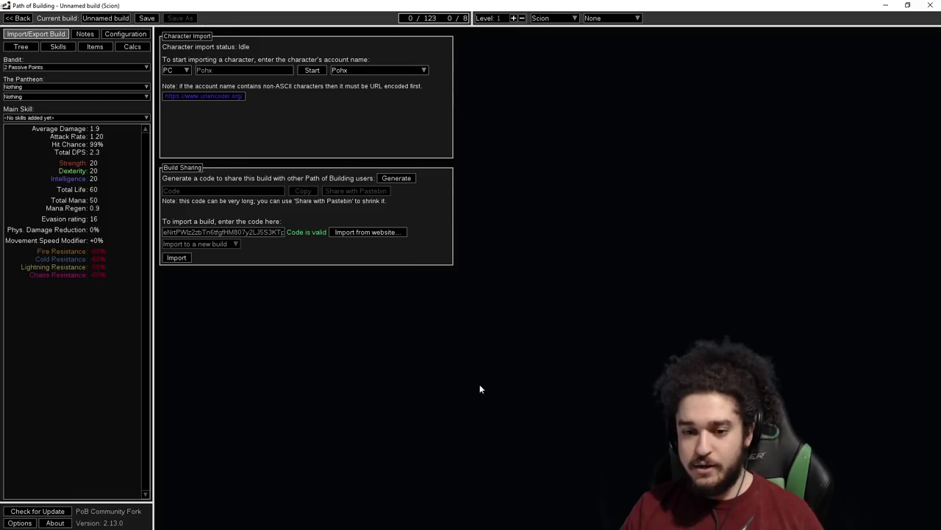
click(177, 258)
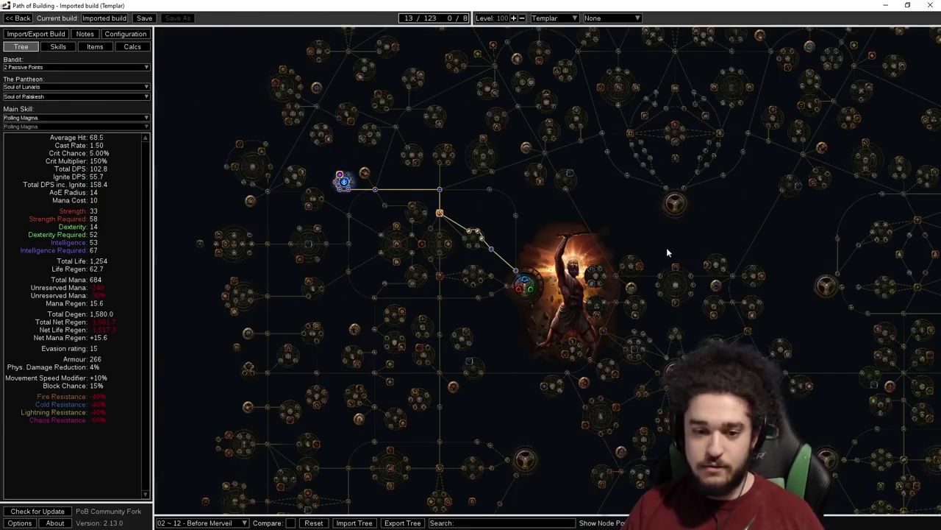
Examine the leveling passive trees for the different level ranges, including 12 ~ 32 - Normal Lab and 55 ~ 70 - Merc Lab, and the tree list.
scroll(593, 197, down, 3)
drag(594, 197, 468, 237)
scroll(485, 225, up, 2)
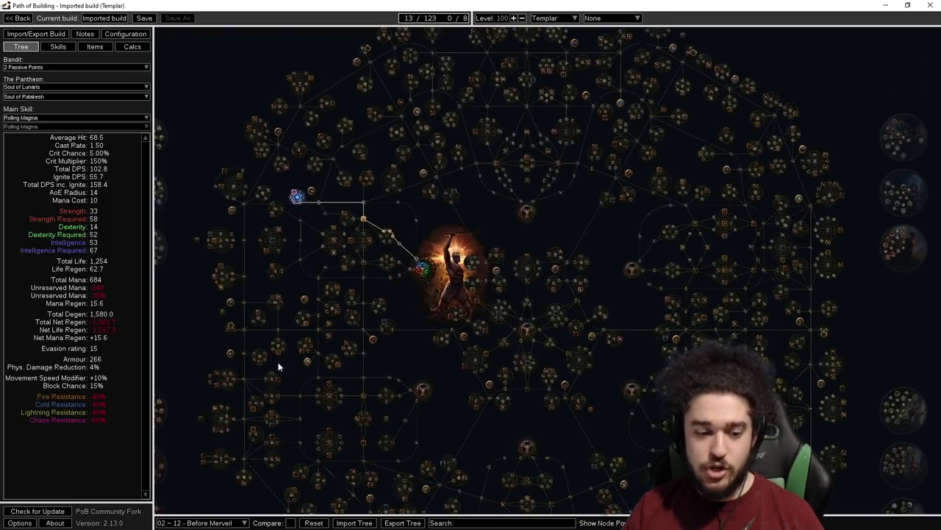
click(202, 522)
click(208, 498)
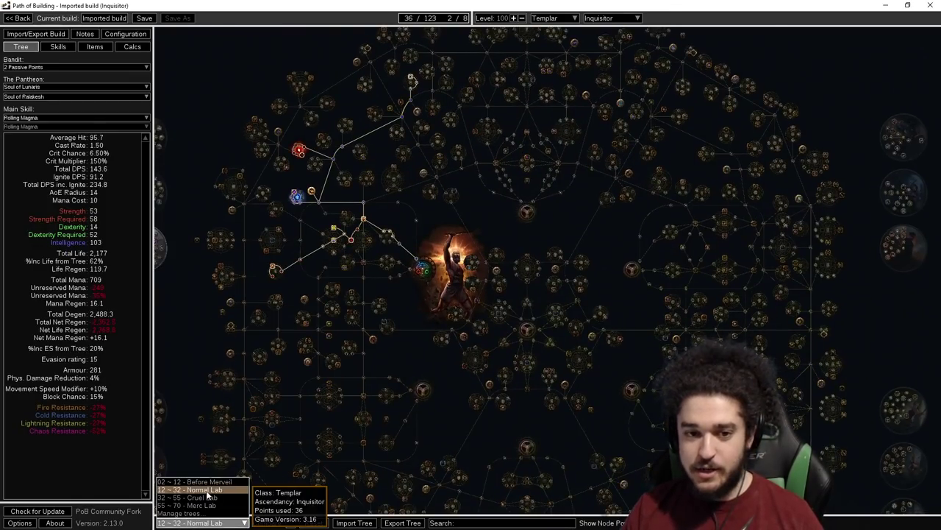
click(206, 522)
click(177, 513)
double_click(420, 264)
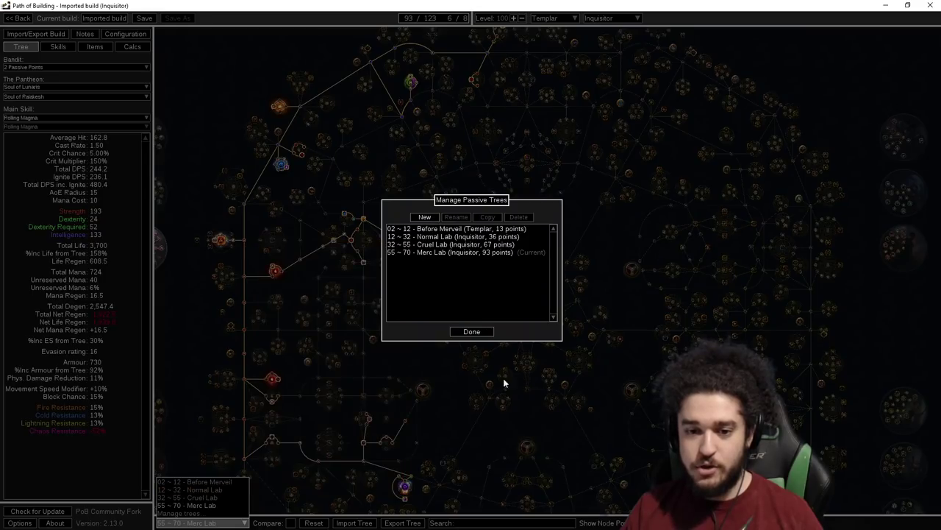
click(471, 330)
Look through the build's available League Start and Twink Gear item sets.
click(95, 46)
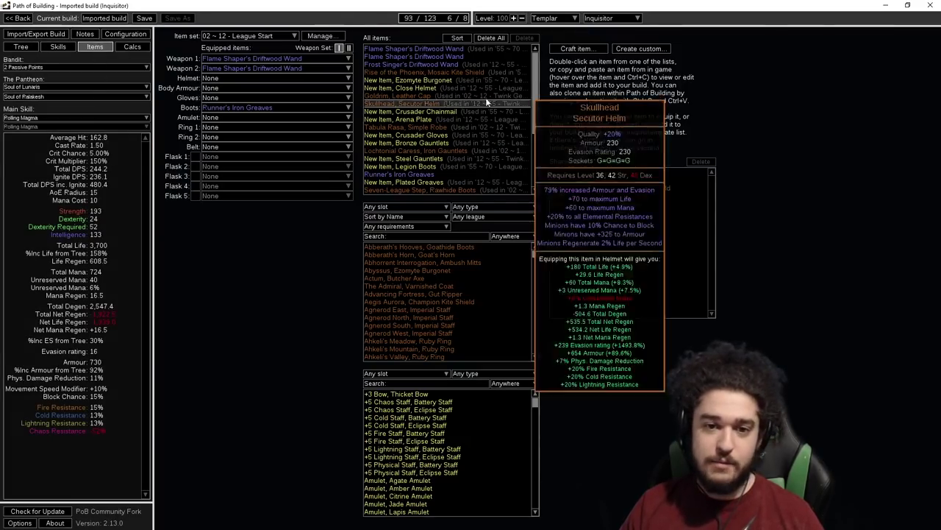
click(248, 35)
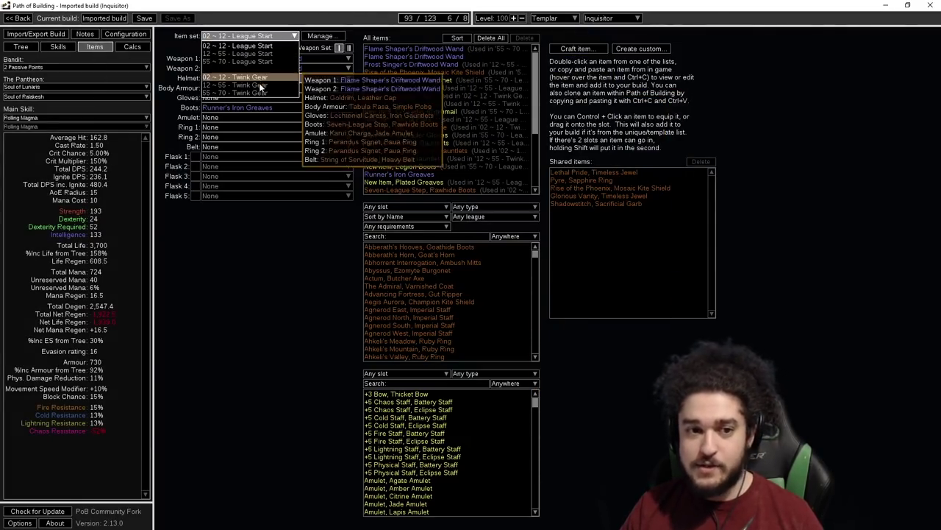
click(265, 106)
click(273, 35)
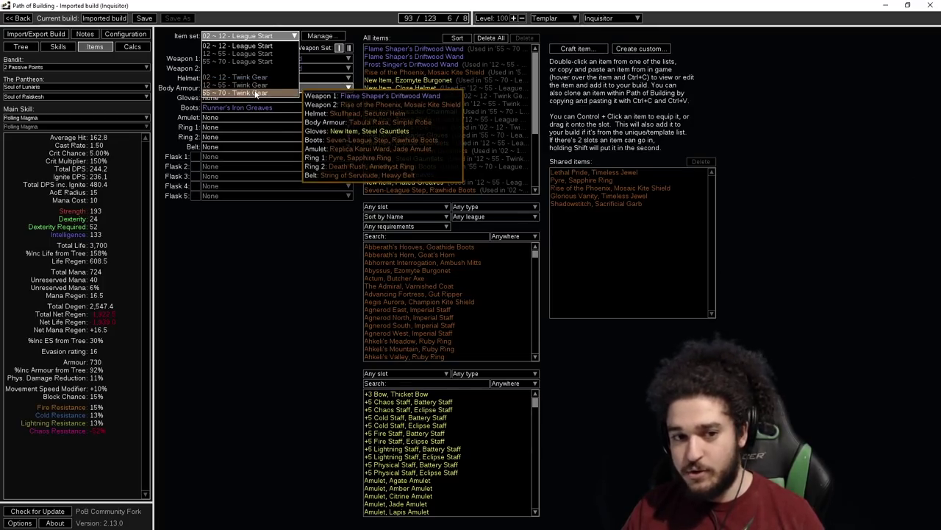
click(223, 258)
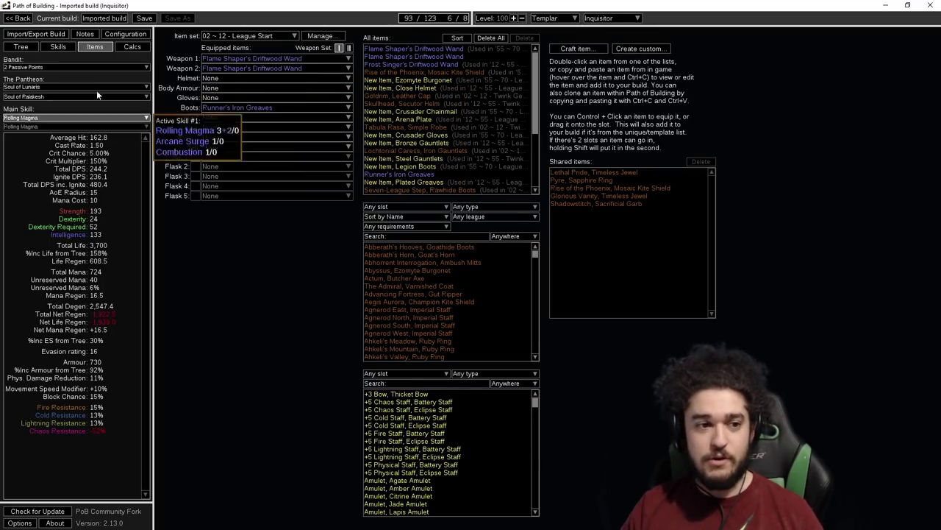
Examine the build's skill socket groups for levels 02 ~ 12, 12 ~ 55 and 55 ~ 70.
click(58, 46)
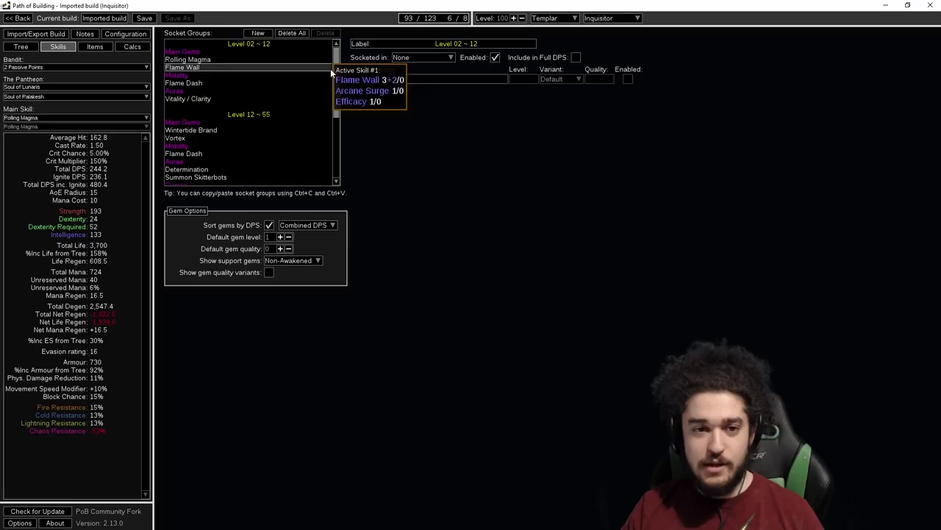
drag(340, 68, 365, 145)
scroll(305, 47, up, 8)
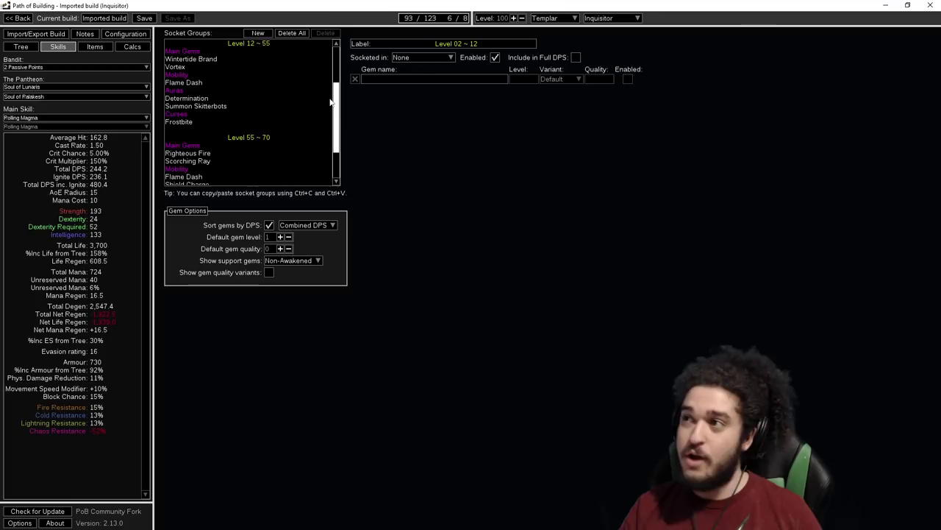
scroll(306, 177, down, 8)
scroll(296, 75, up, 7)
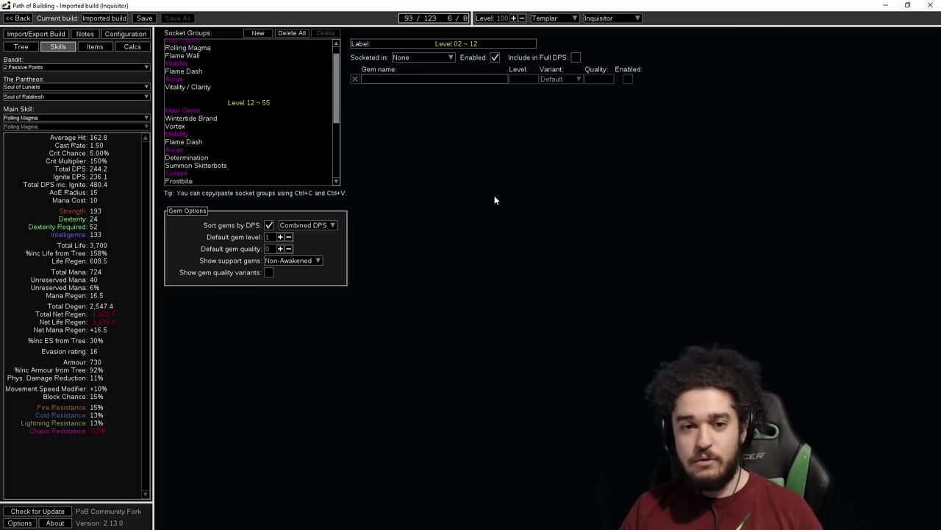
scroll(348, 70, up, 1)
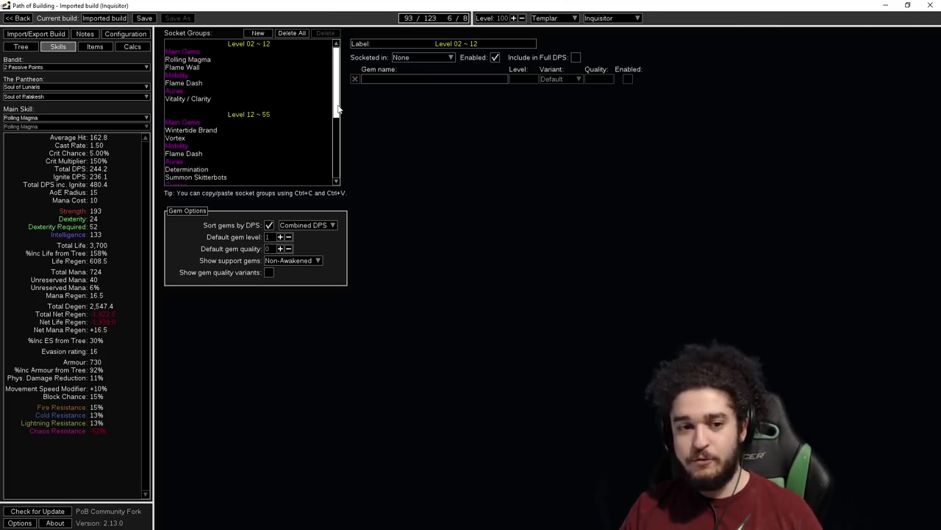
scroll(347, 137, down, 5)
scroll(348, 140, down, 5)
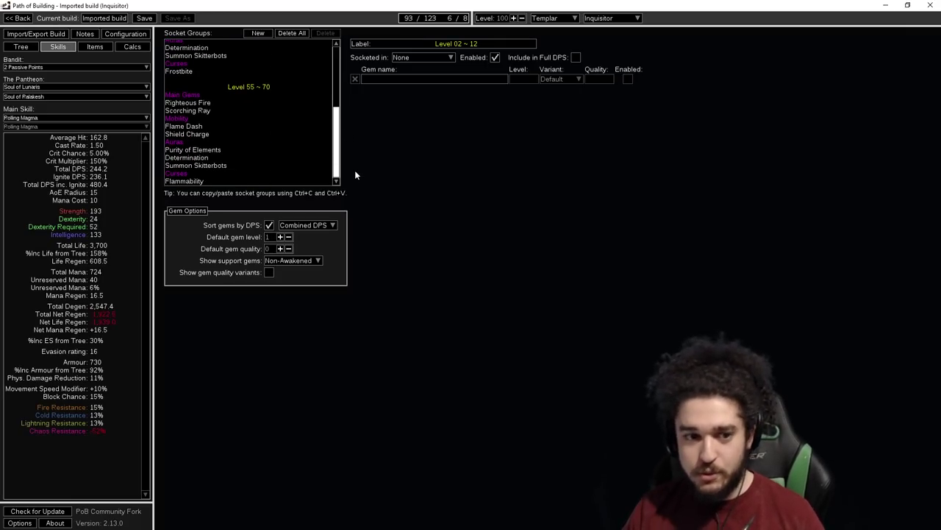
scroll(351, 158, up, 2)
scroll(346, 144, up, 3)
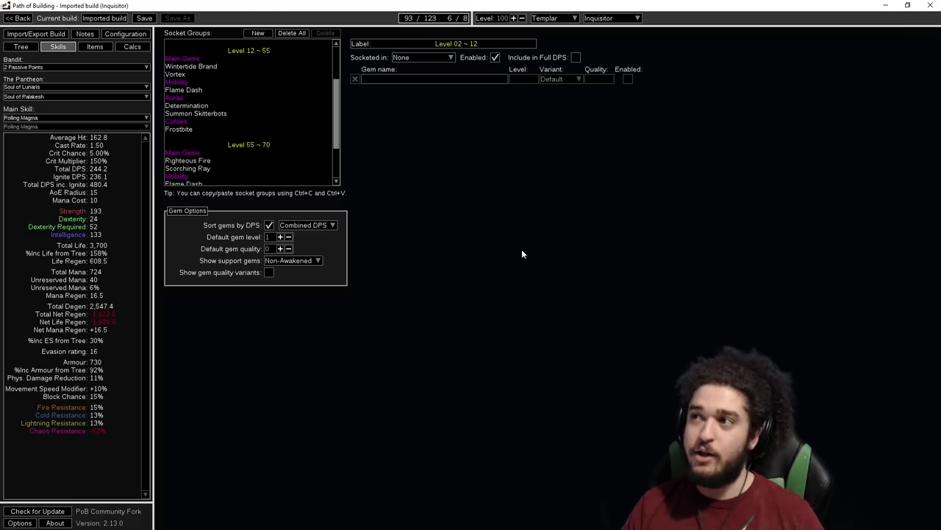
Close the imported leveling build without saving and move the restored window aside to uncover the FAQ document's links.
click(19, 18)
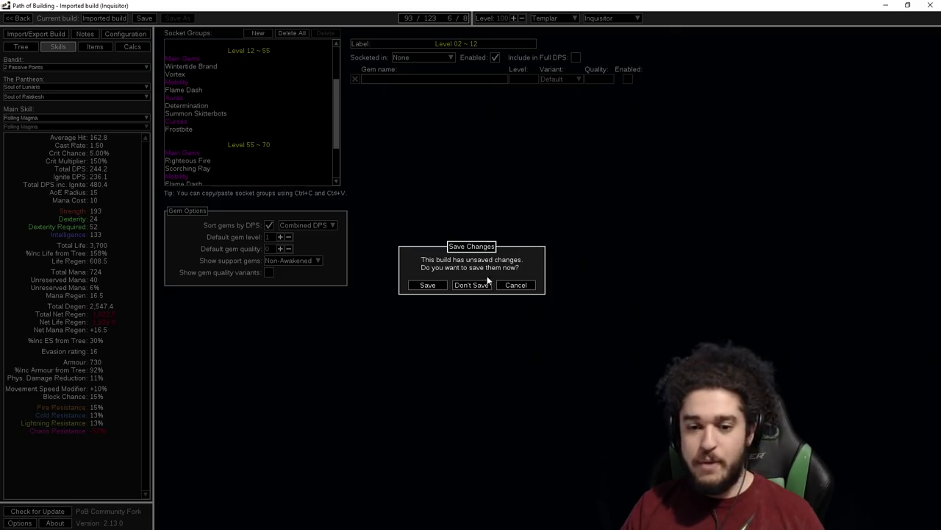
click(472, 284)
drag(471, 5, 332, 206)
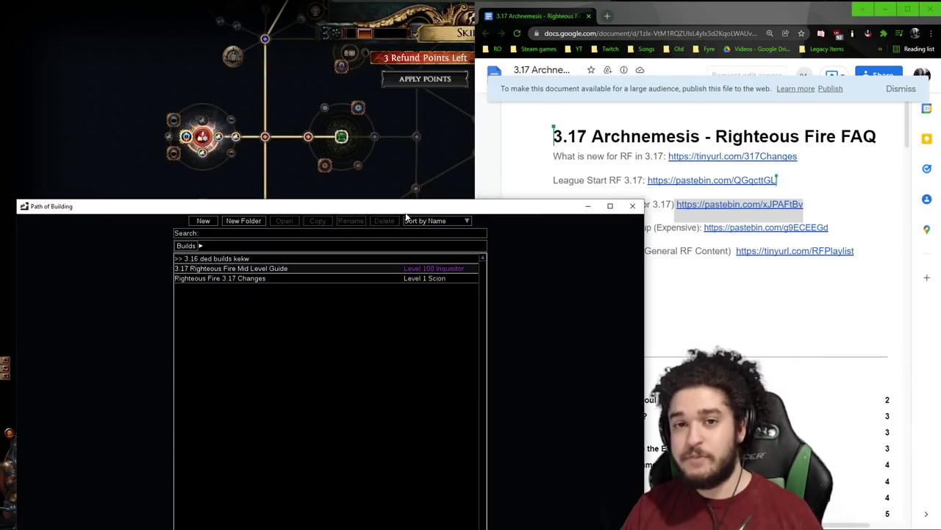
drag(398, 209, 273, 209)
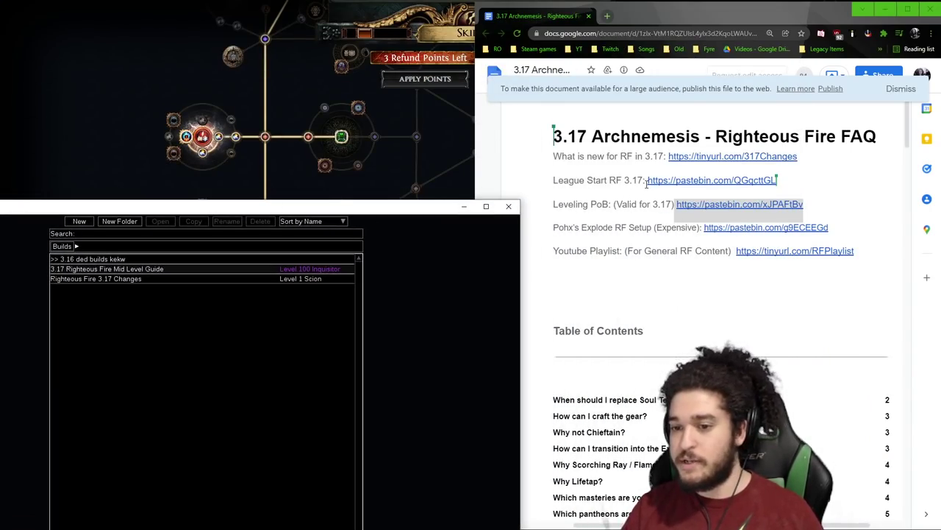
Copy the League Start RF 3.17 Pastebin link from the FAQ document.
click(647, 184)
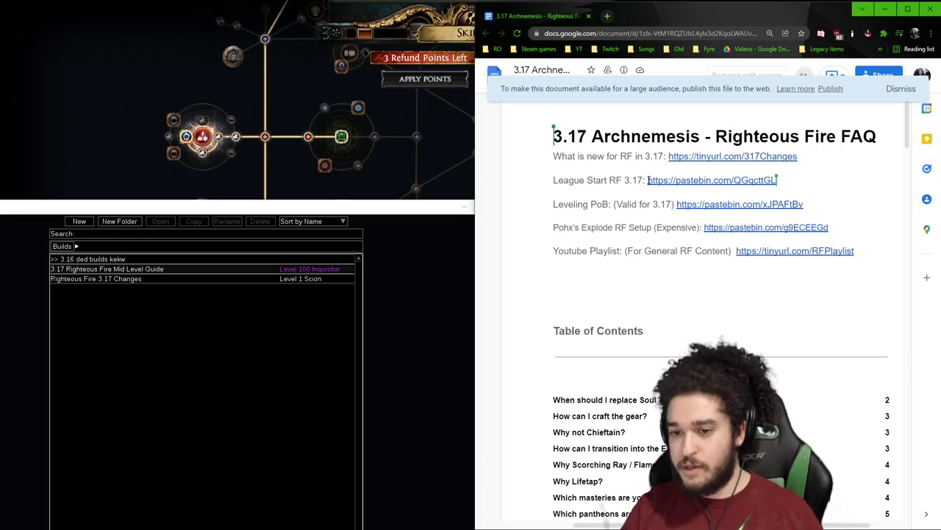
drag(648, 181, 782, 181)
key(ctrl+c)
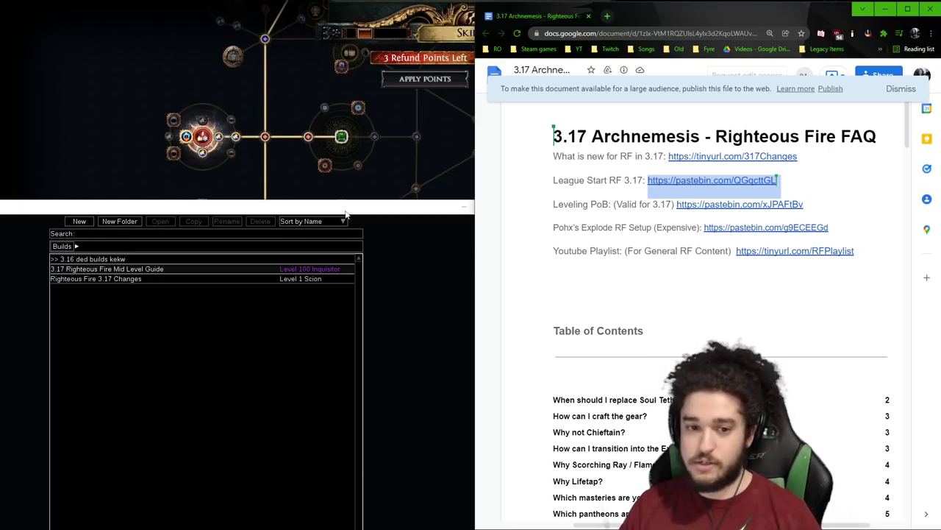
double_click(412, 206)
click(343, 20)
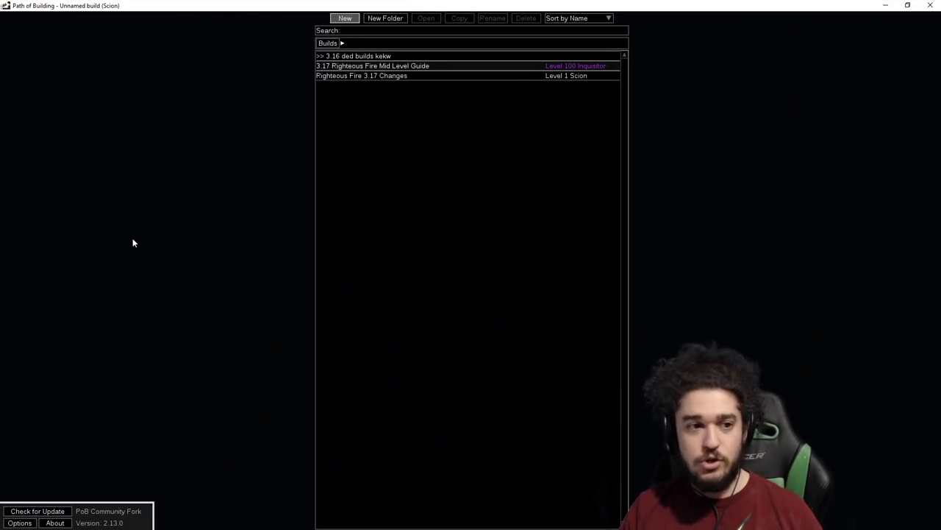
click(37, 37)
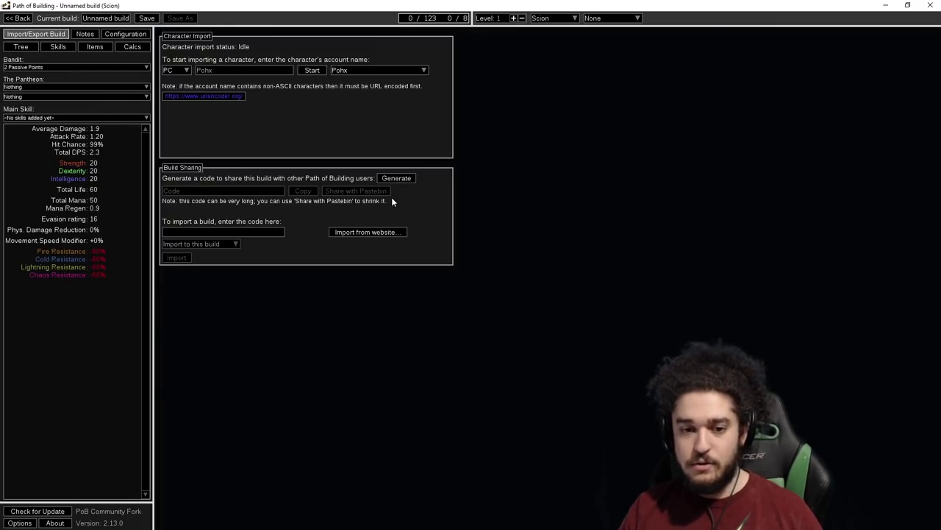
click(372, 231)
key(ctrl+v)
click(450, 294)
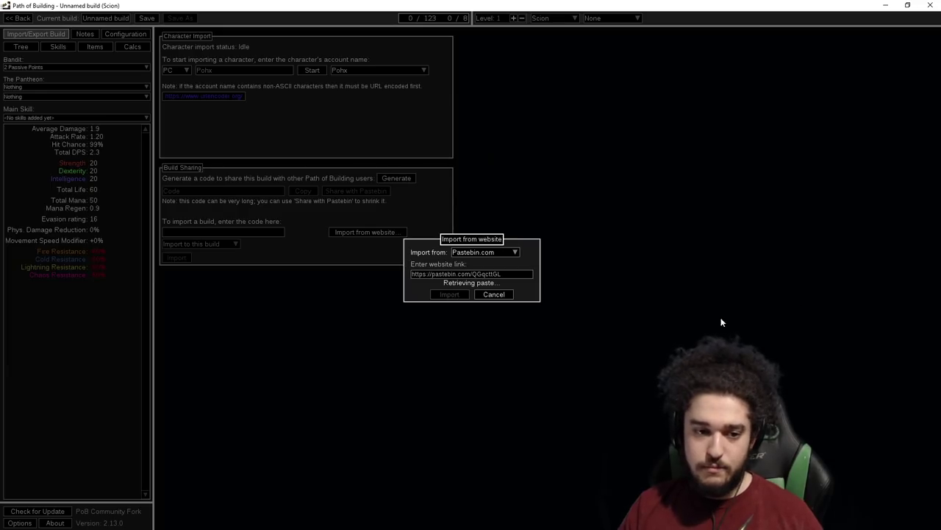
click(177, 258)
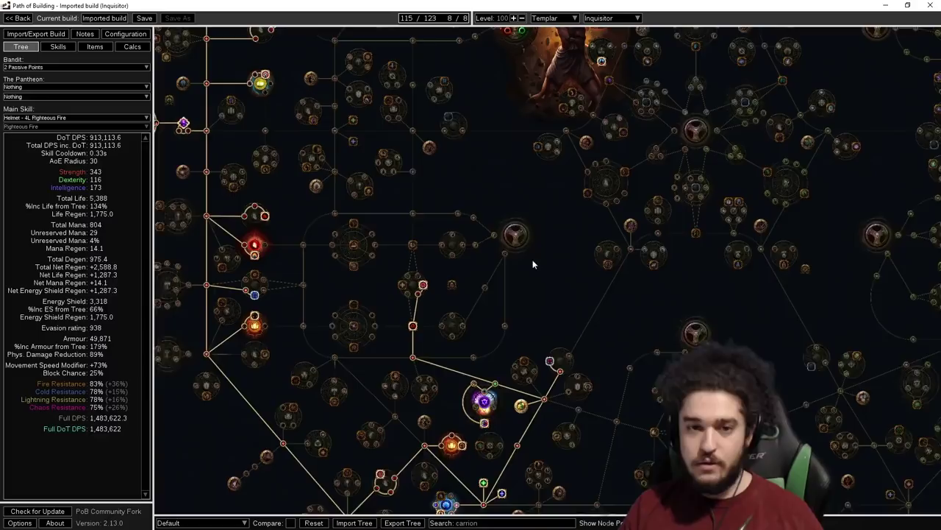
Examine the league start build's allocated passive tree, from the overall layout to the lower clusters up close.
scroll(532, 262, down, 5)
drag(427, 276, 416, 287)
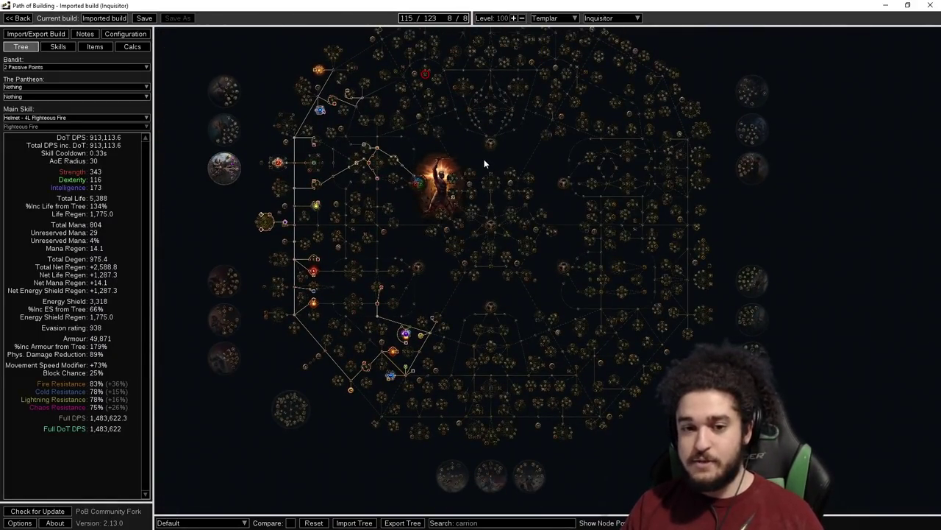
drag(484, 159, 546, 132)
scroll(505, 114, up, 1)
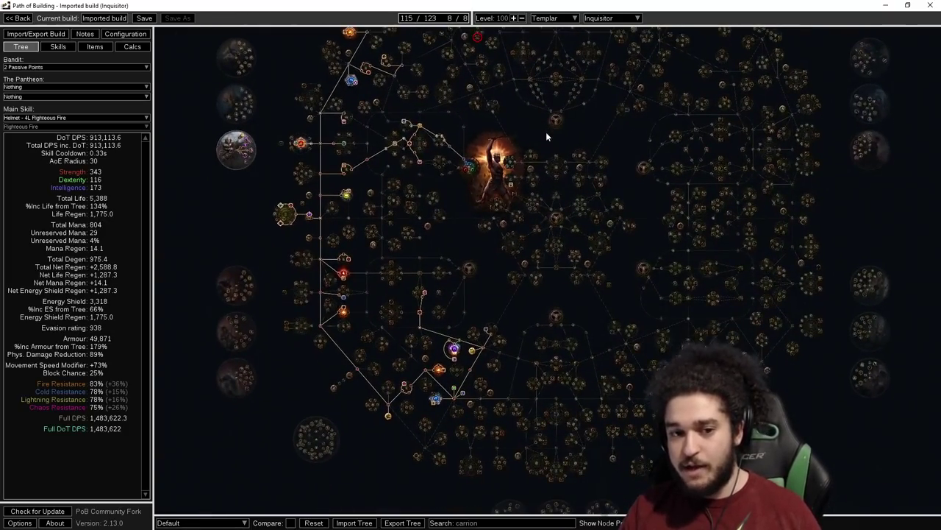
drag(497, 242, 489, 197)
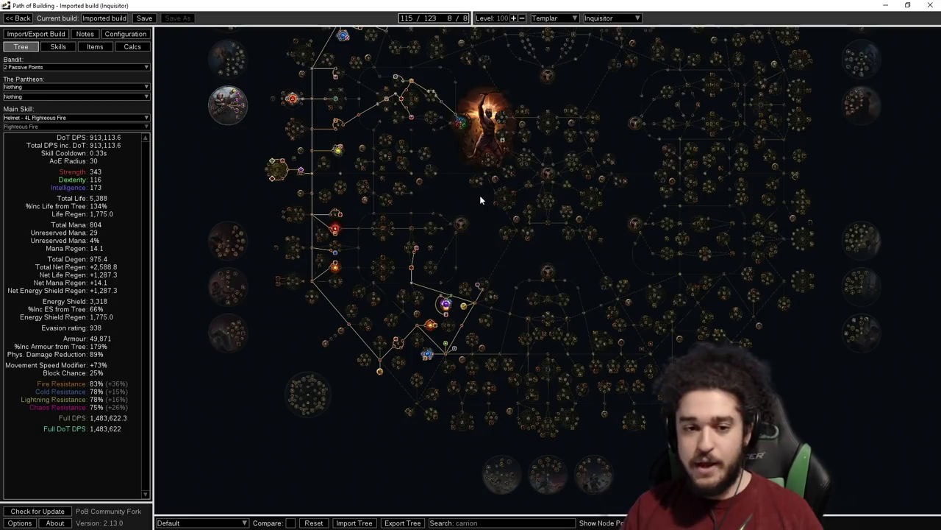
drag(480, 195, 483, 218)
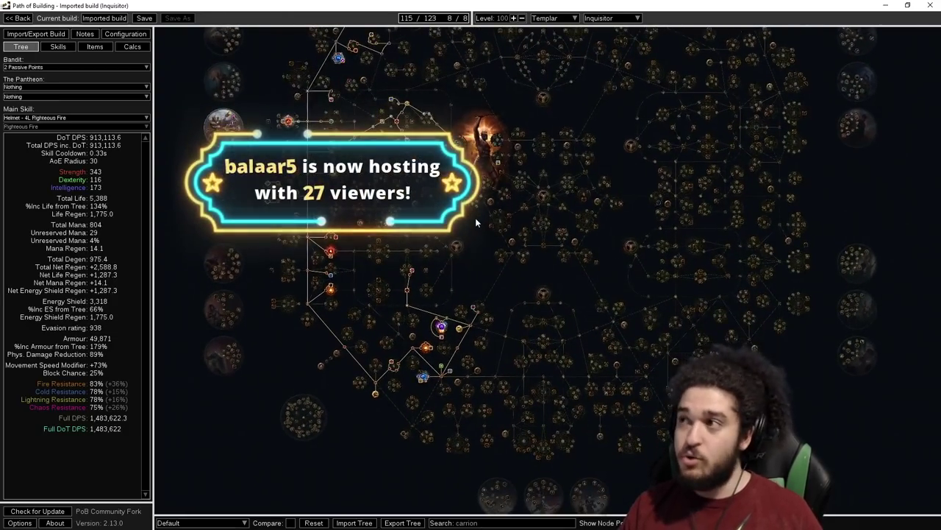
scroll(470, 270, up, 3)
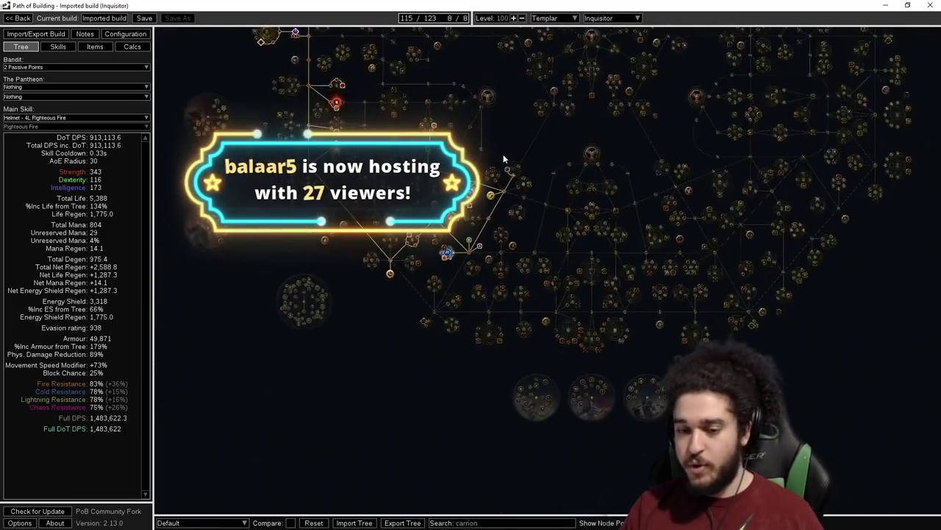
scroll(503, 155, up, 1)
drag(502, 156, 563, 138)
scroll(515, 139, up, 2)
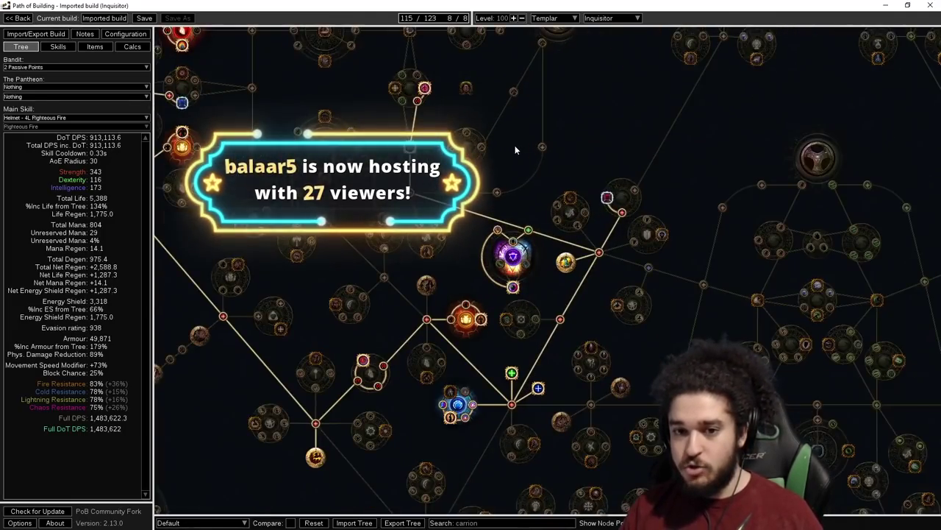
Examine the allocated passives along the tree's western edge, including the large cluster jewel and its Master of Fire notable.
drag(481, 120, 468, 206)
drag(570, 182, 351, 238)
scroll(327, 301, down, 2)
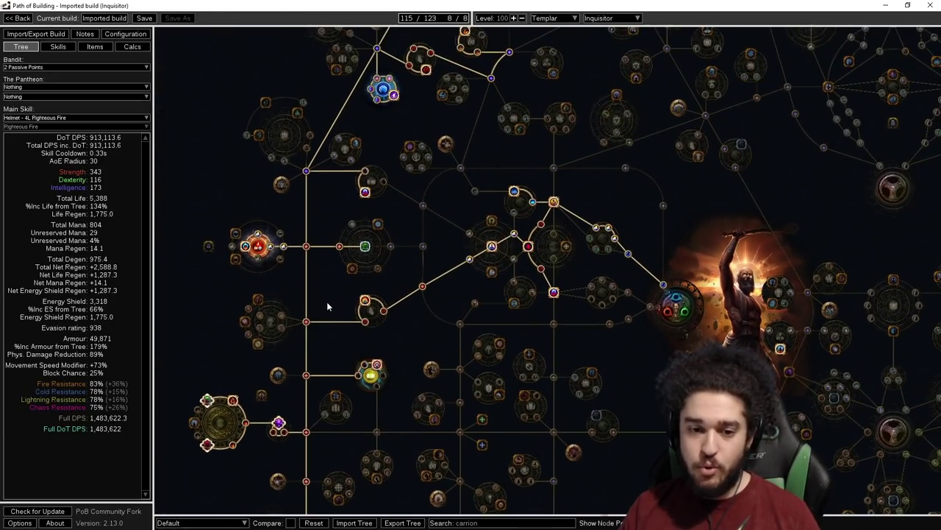
scroll(327, 301, up, 2)
drag(594, 162, 625, 372)
scroll(285, 176, up, 5)
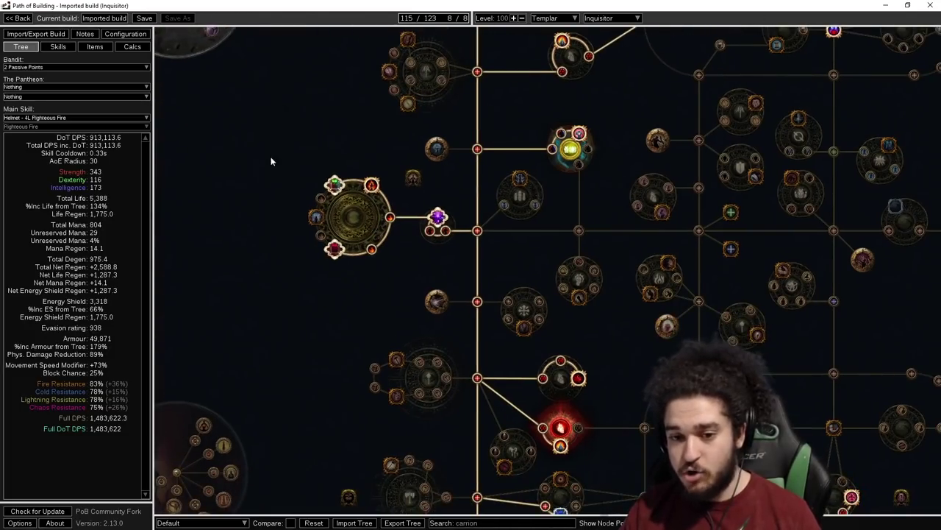
scroll(243, 235, up, 2)
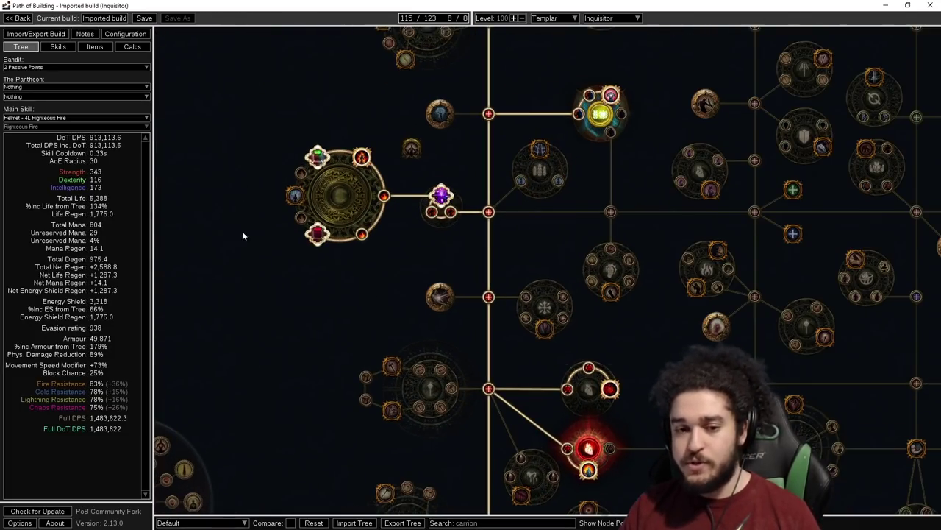
drag(339, 318, 383, 377)
mouse_move(427, 150)
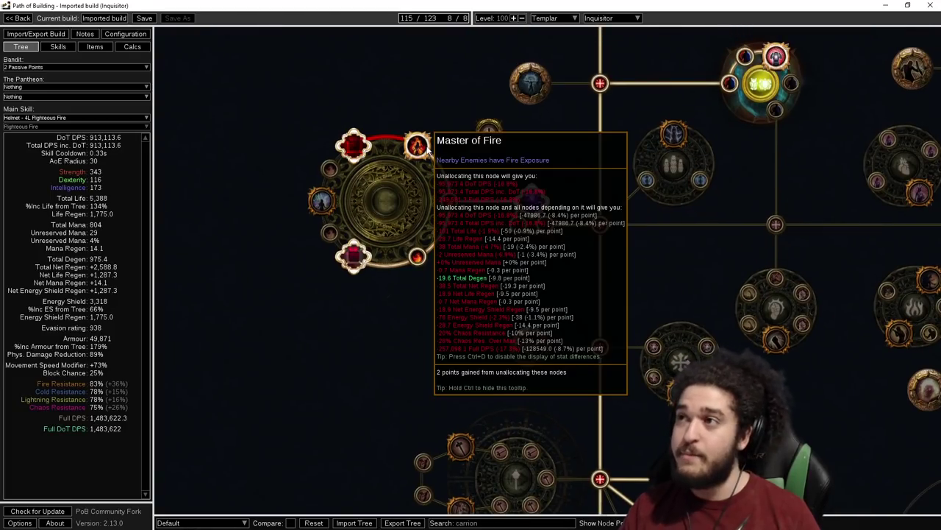
drag(427, 149, 154, 231)
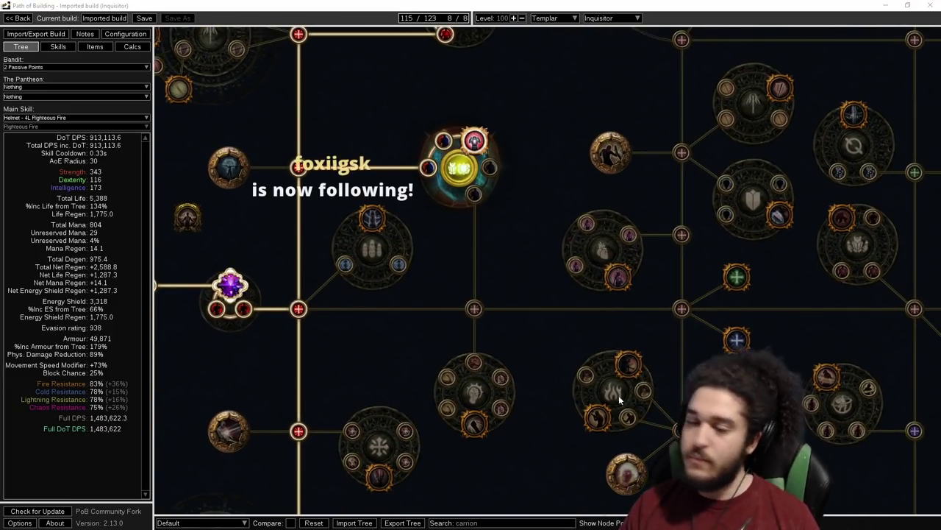
Examine the allocated passives around Faith and Steel and the path to the Templar start, along with the overall tree layout.
drag(474, 305, 470, 300)
mouse_move(470, 299)
scroll(463, 309, down, 4)
drag(446, 30, 425, 207)
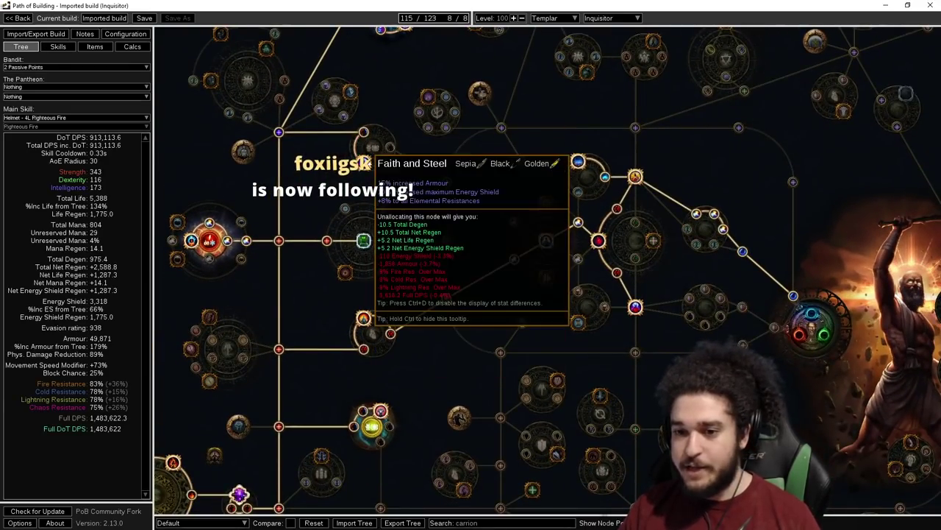
drag(648, 136, 479, 88)
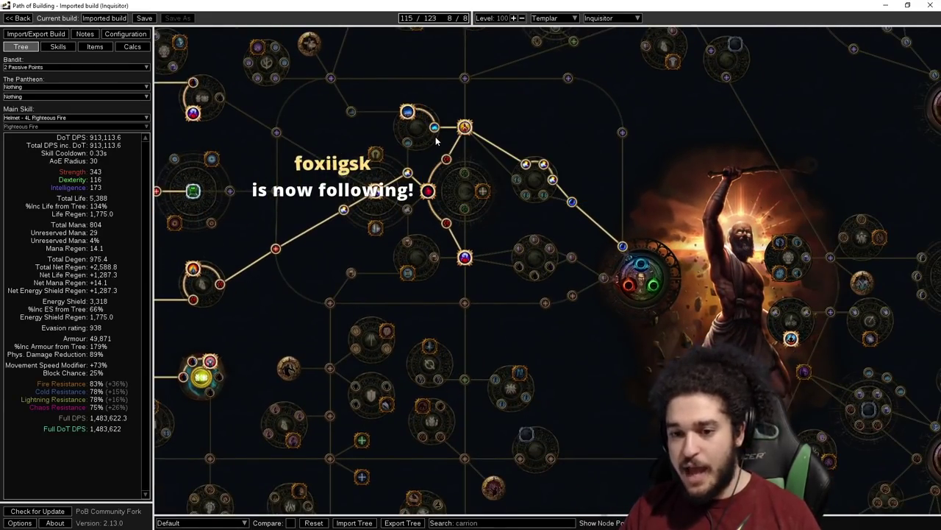
scroll(542, 169, down, 3)
scroll(537, 217, up, 2)
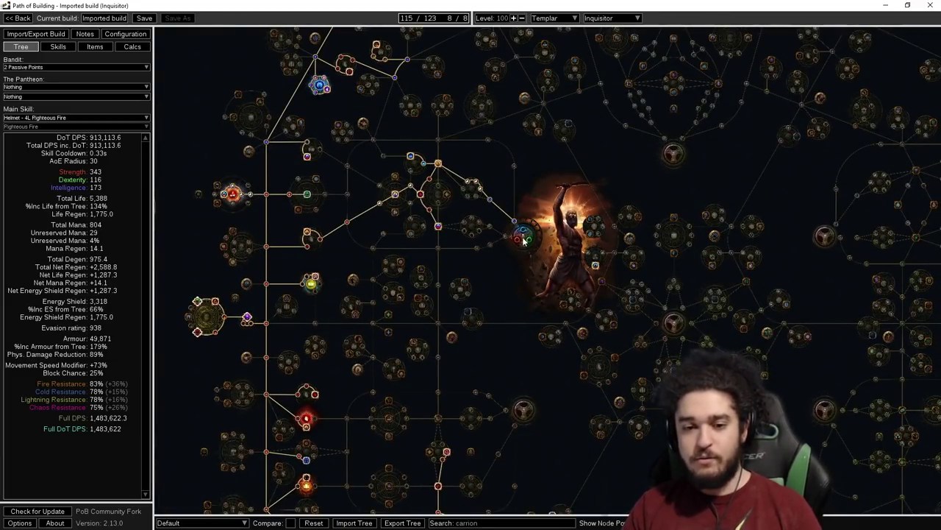
scroll(523, 234, down, 2)
drag(530, 319, 470, 220)
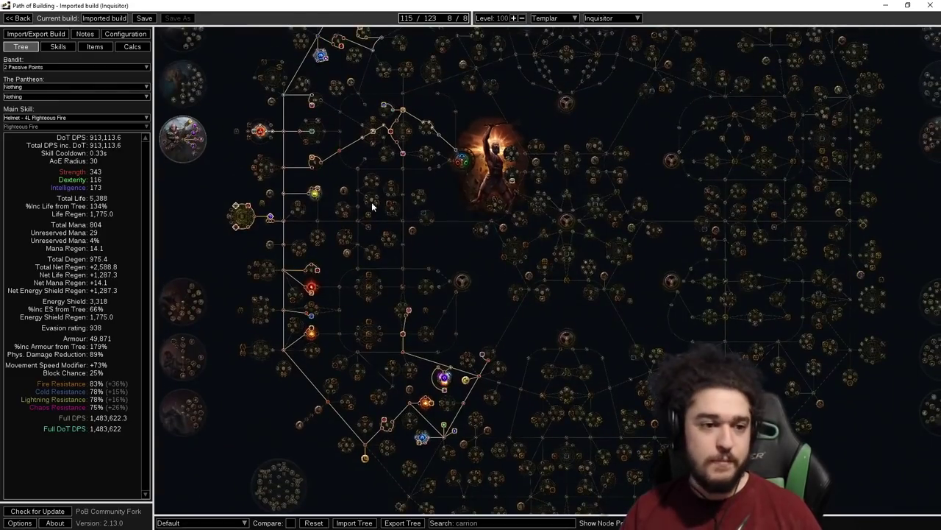
scroll(436, 190, up, 2)
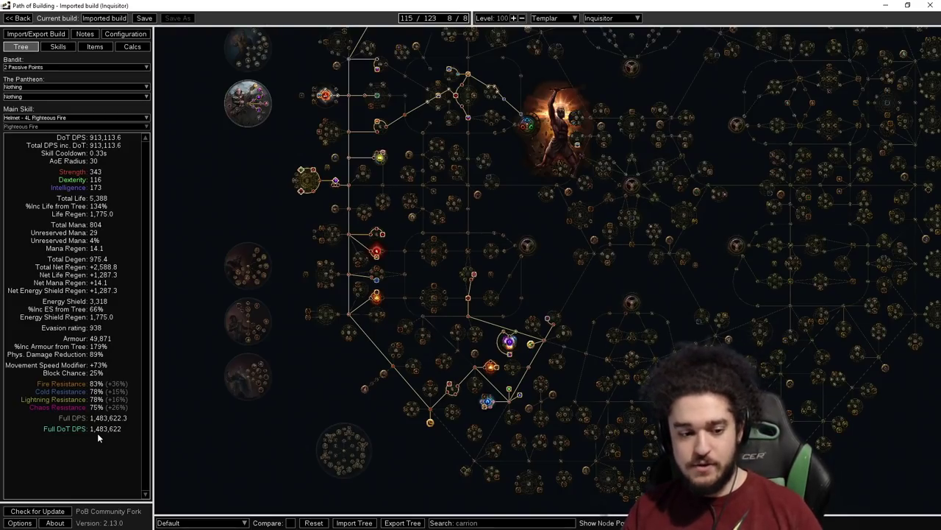
scroll(613, 294, down, 5)
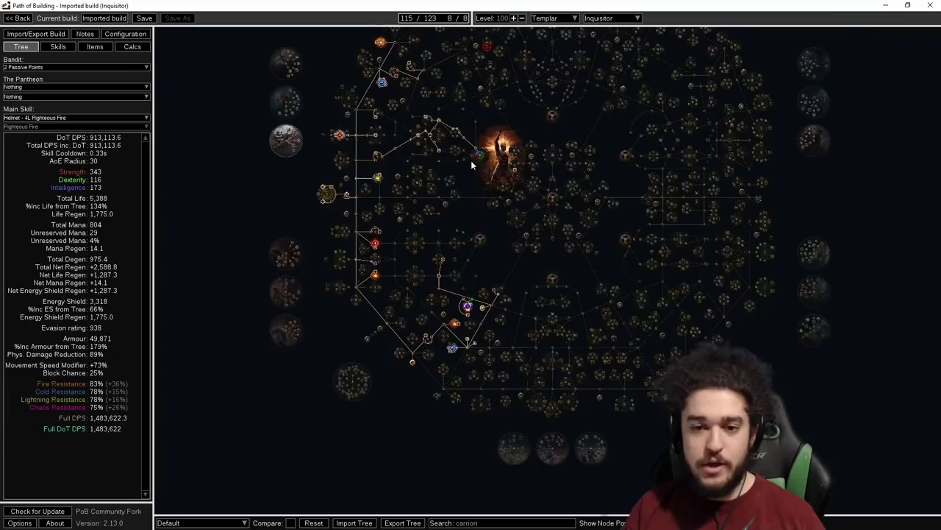
Review the build's equipped items and its skill socket groups, from the Helmet - 4L Righteous Fire setup to Flammability.
click(95, 46)
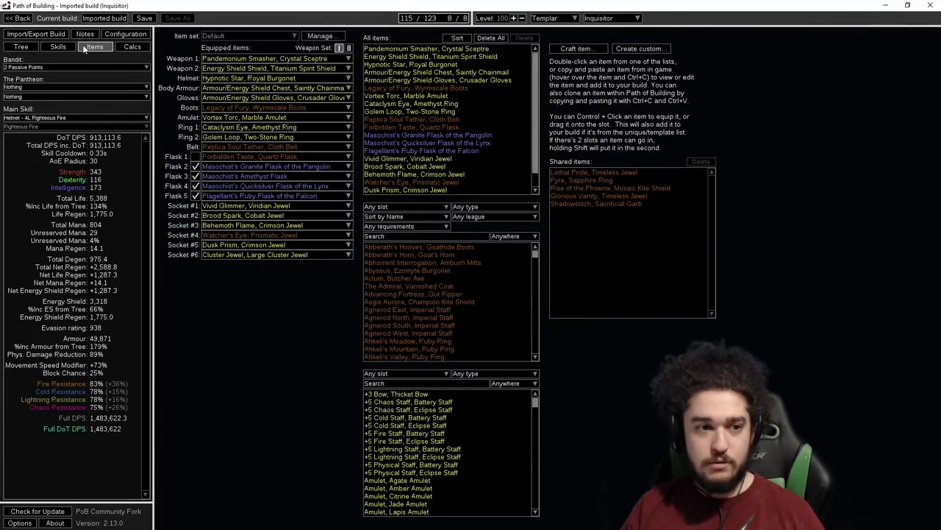
click(58, 46)
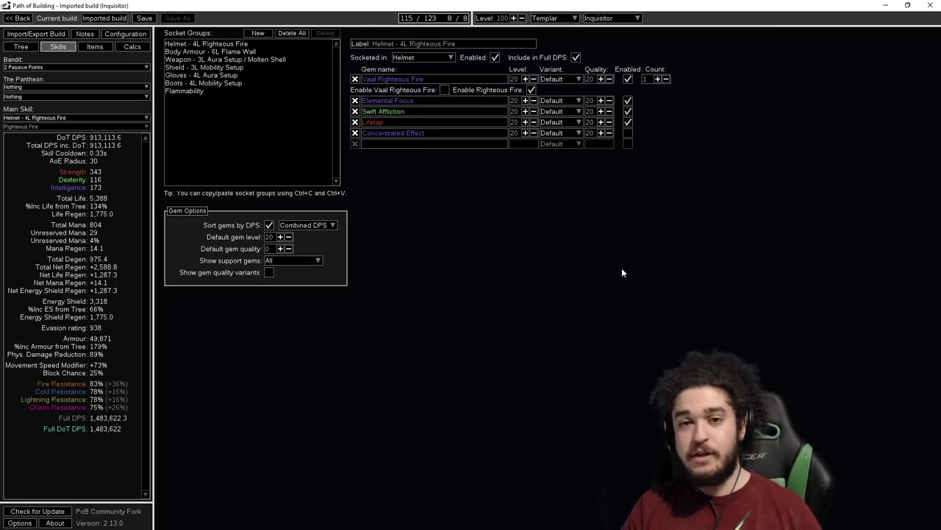
mouse_move(199, 42)
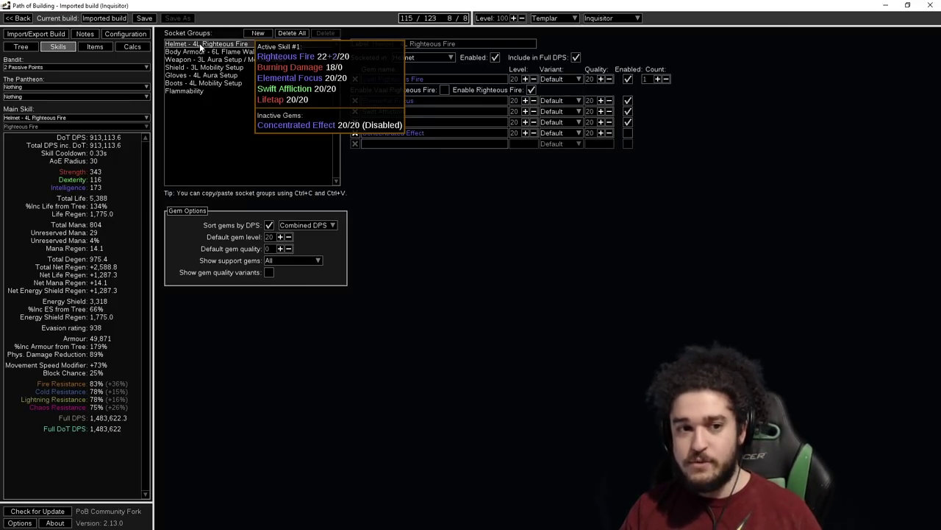
key(Down)
key(Down)
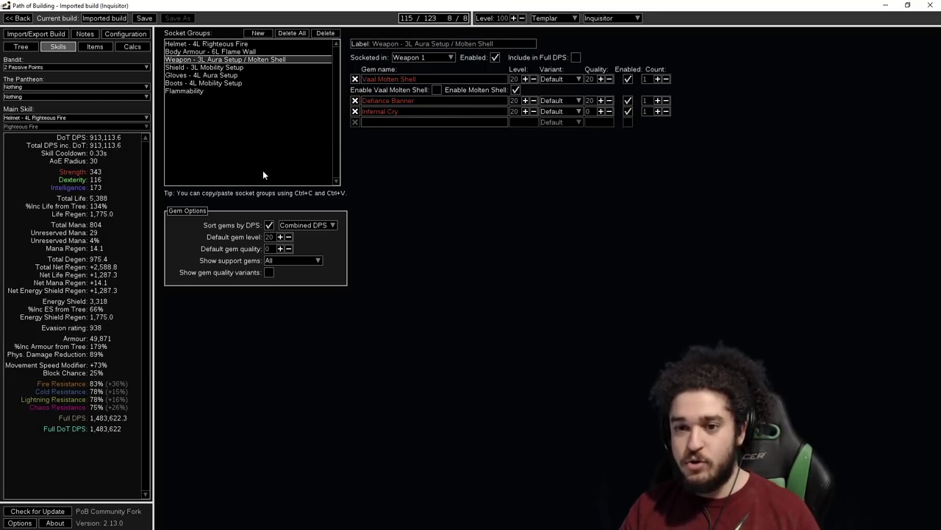
key(Down)
key(Down)
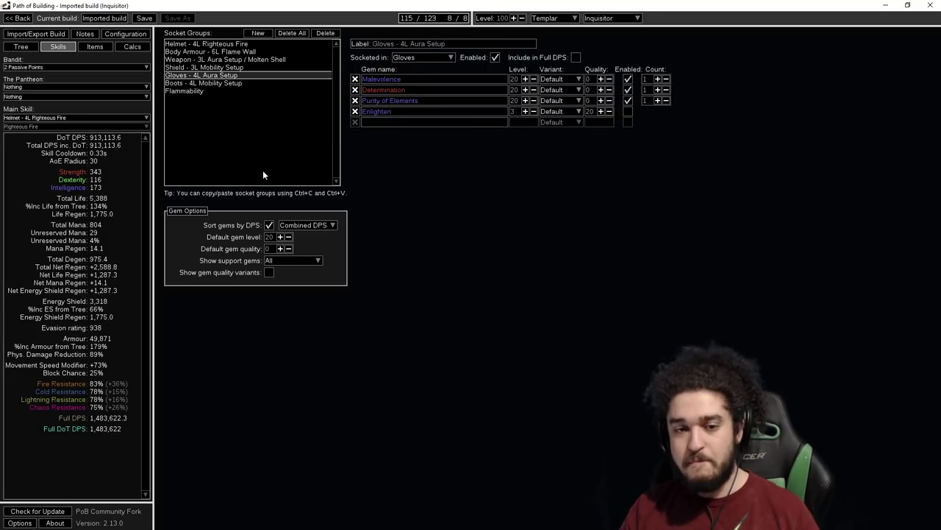
key(Down)
key(Down)
Review the build's calculations and configuration, comparing the DPS with and without the enemy covered in Ash.
click(137, 48)
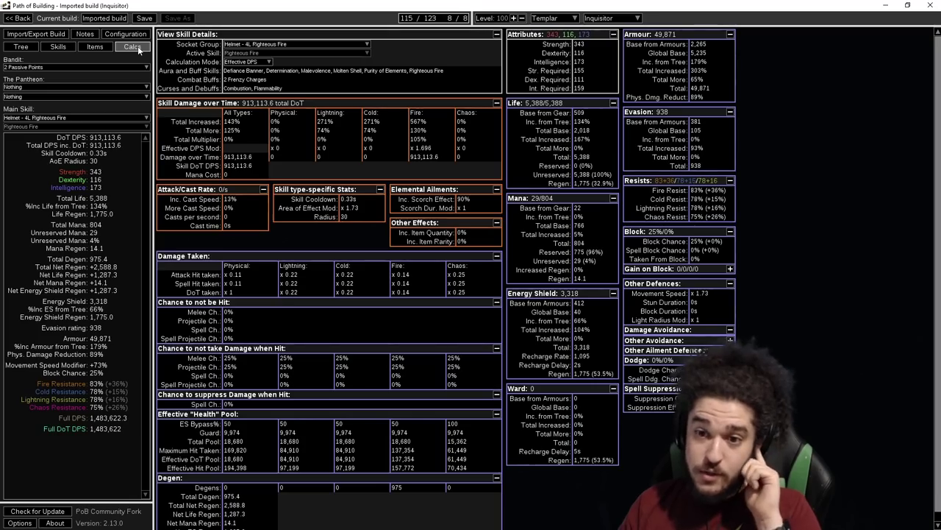
click(128, 33)
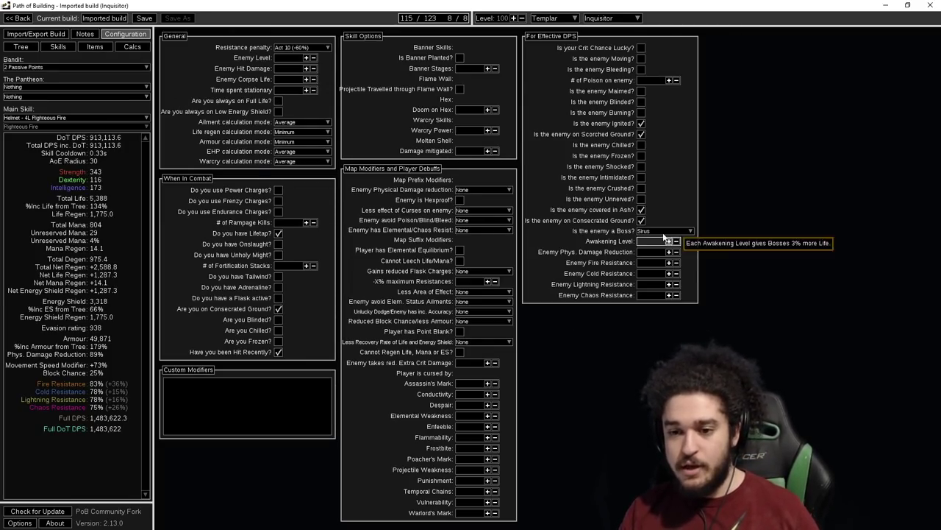
click(641, 210)
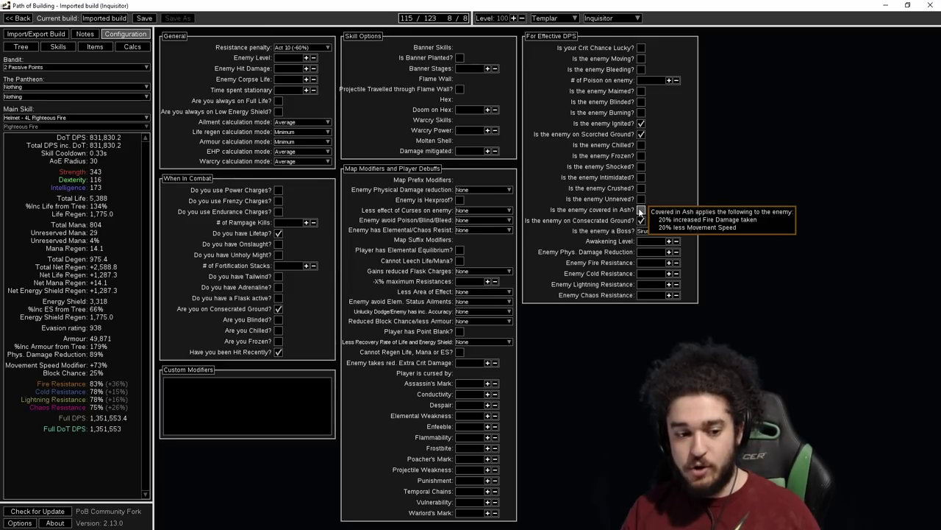
click(640, 210)
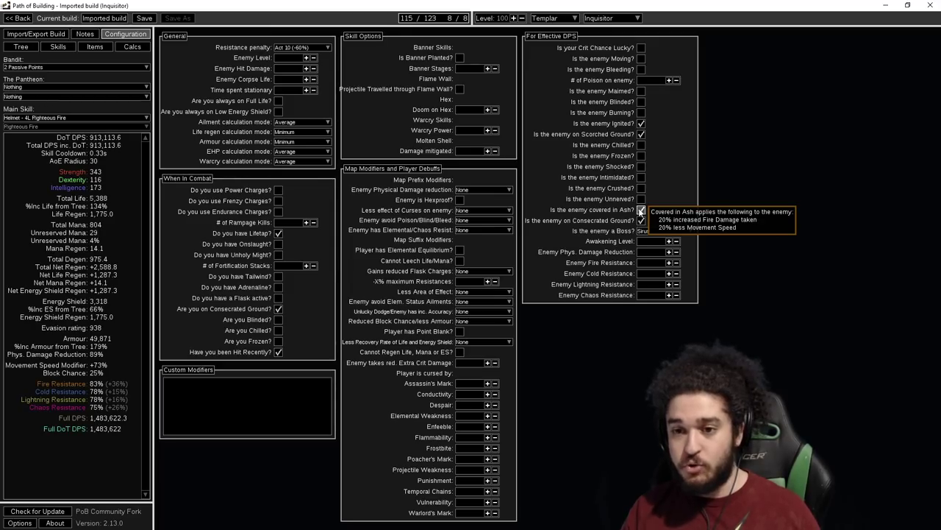
Compare the DPS with the enemy's Scorched Ground, Ignited and covered in Ash conditions disabled, and re-enable all three.
click(641, 138)
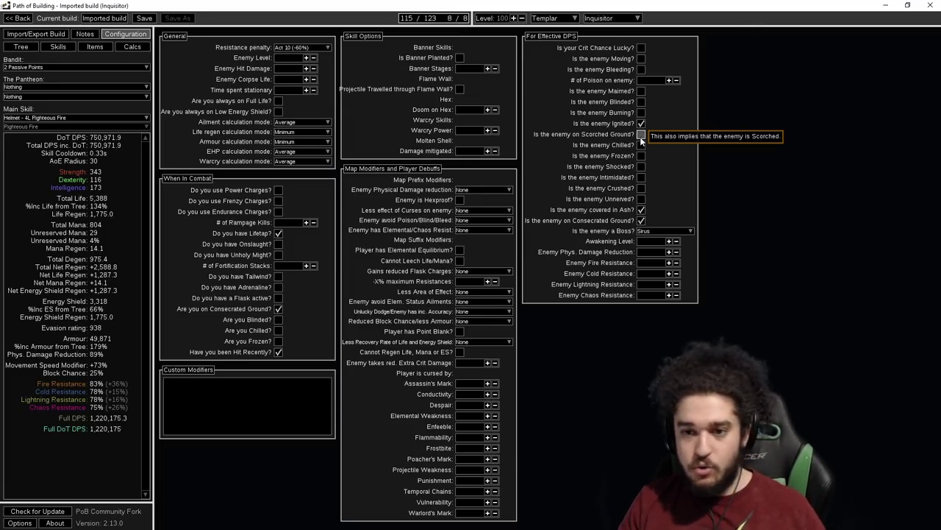
click(641, 123)
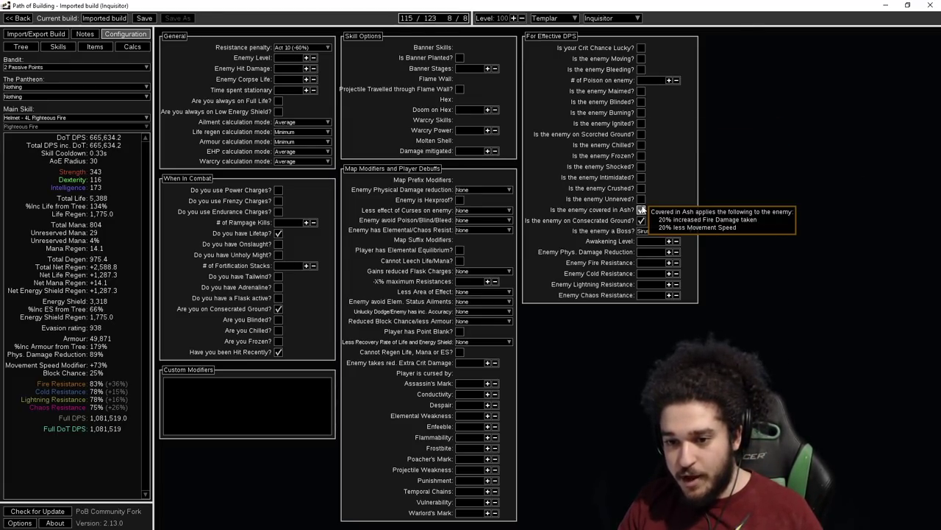
click(642, 210)
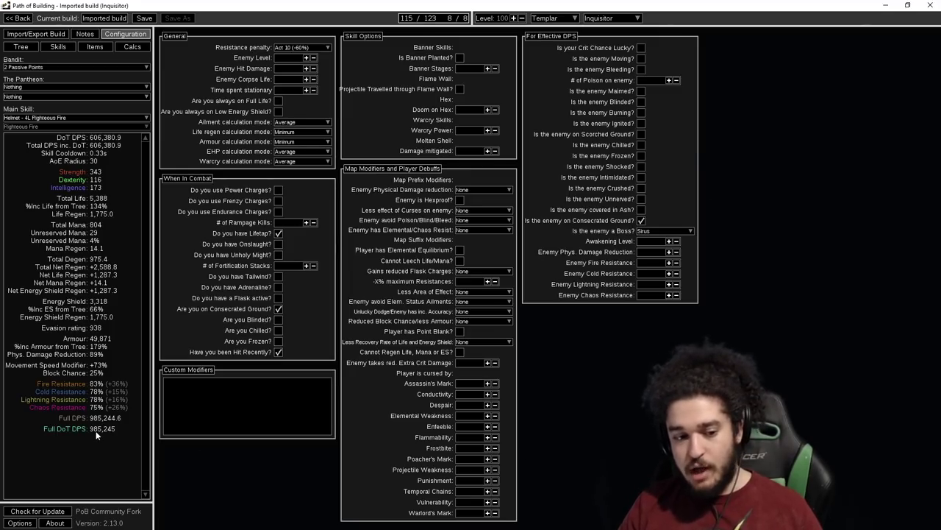
click(642, 210)
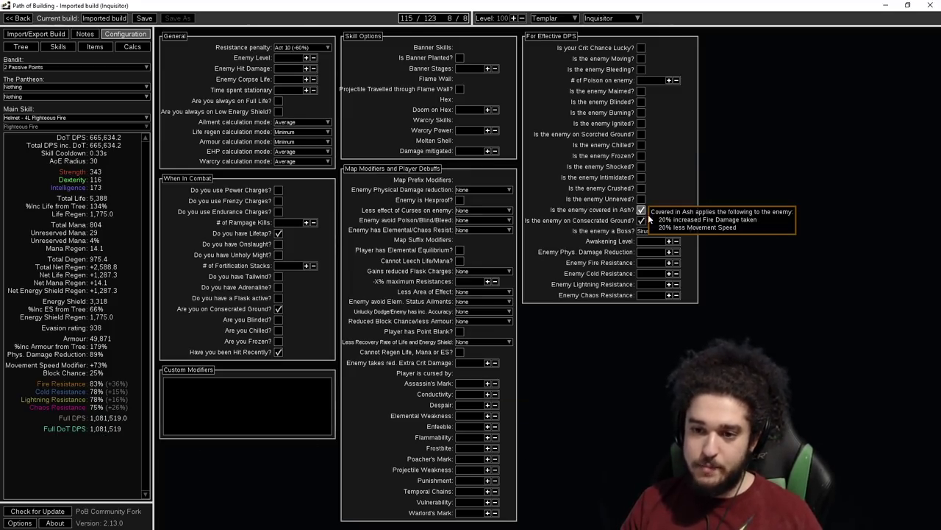
click(642, 135)
click(641, 123)
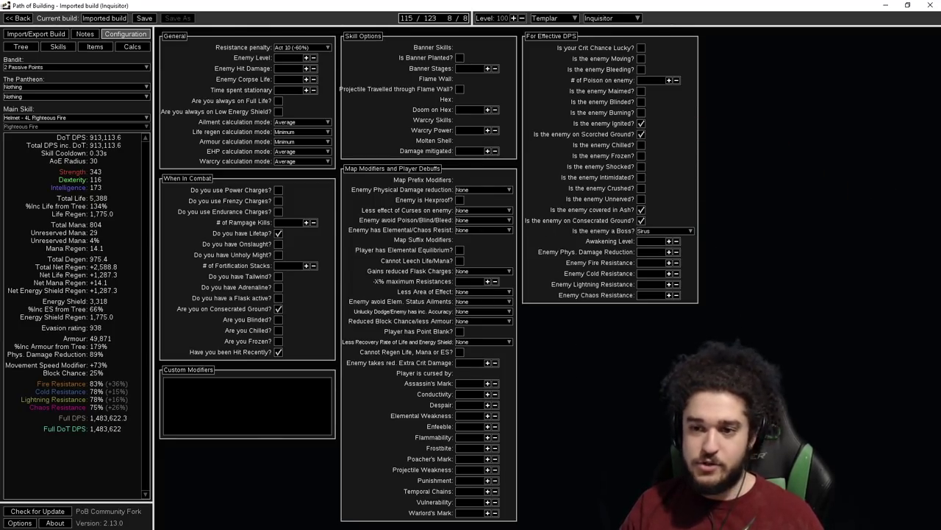
Look over the equipped items list and the full passive tree layout again.
click(95, 46)
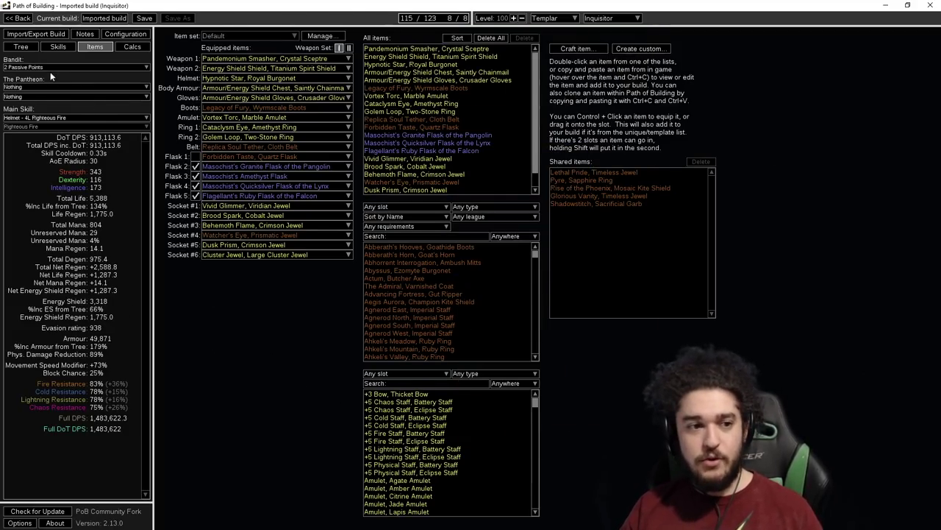
click(21, 46)
scroll(460, 276, up, 2)
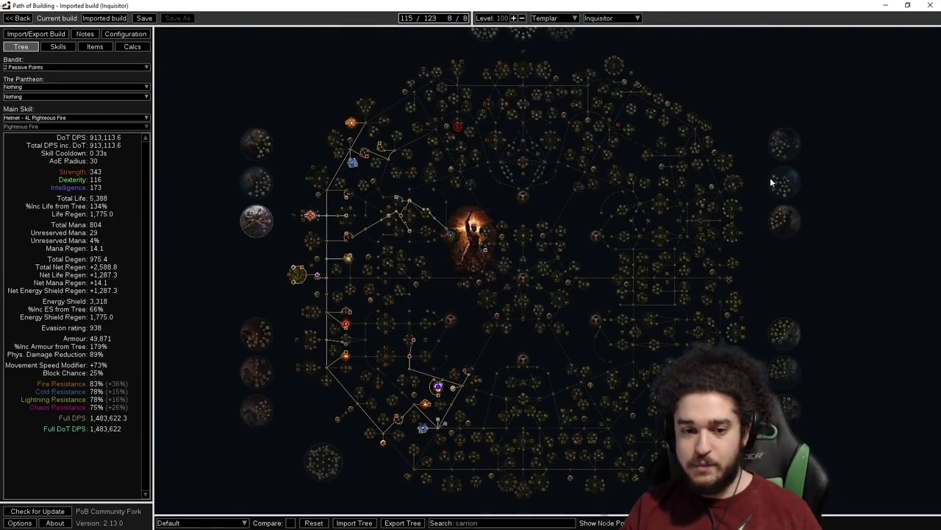
drag(447, 278, 425, 263)
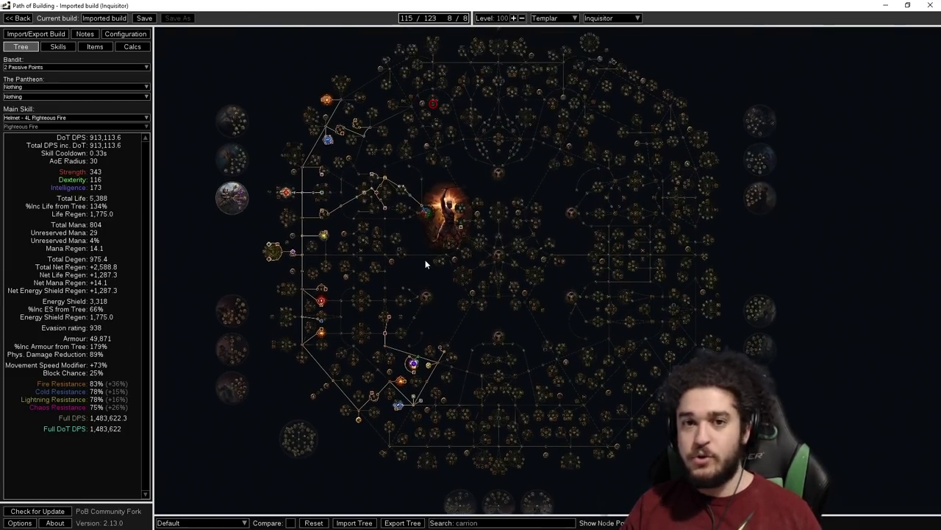
scroll(425, 263, down, 2)
Read the item details and crafting notes of the equipped Royal Burgonet helmet and Titanium Spirit Shield.
click(95, 46)
mouse_move(304, 83)
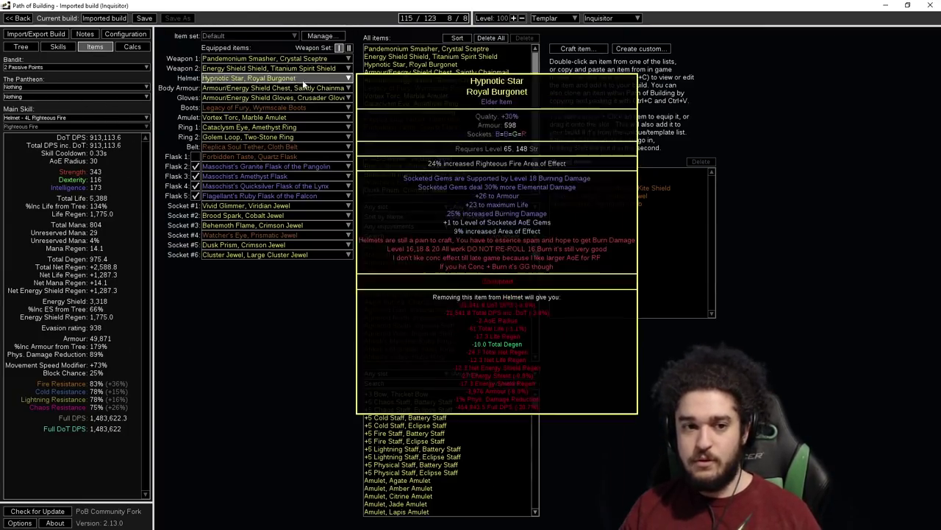
mouse_move(274, 63)
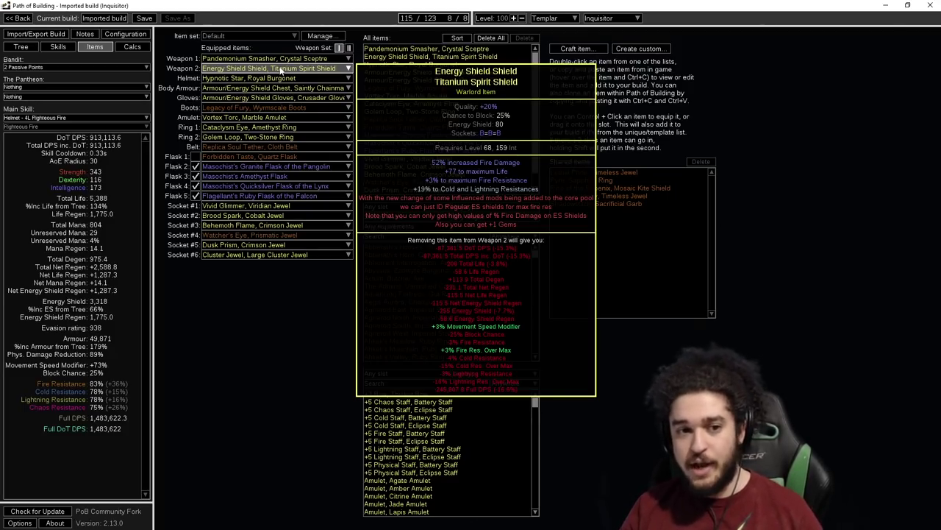
mouse_move(283, 81)
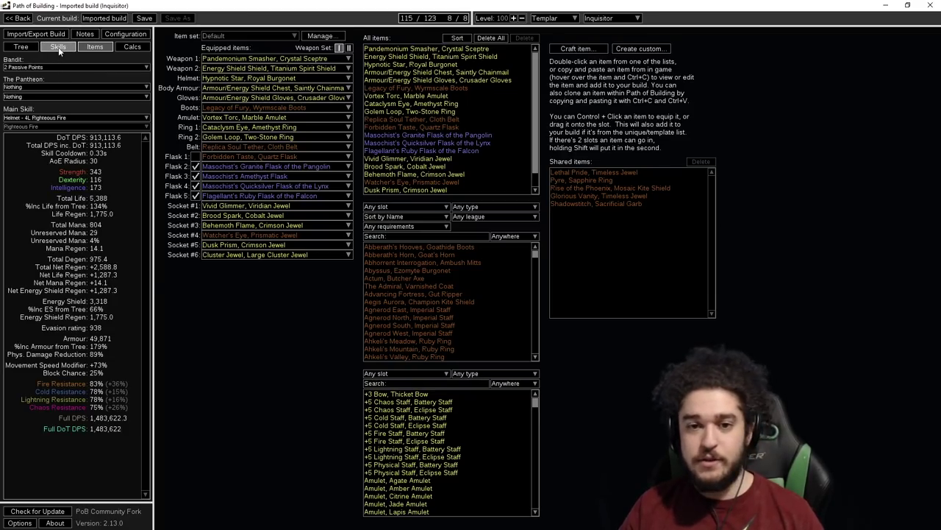
Review the gems in the Helmet - 4L Righteous Fire socket group, including the details of Elemental Focus.
click(58, 47)
click(200, 45)
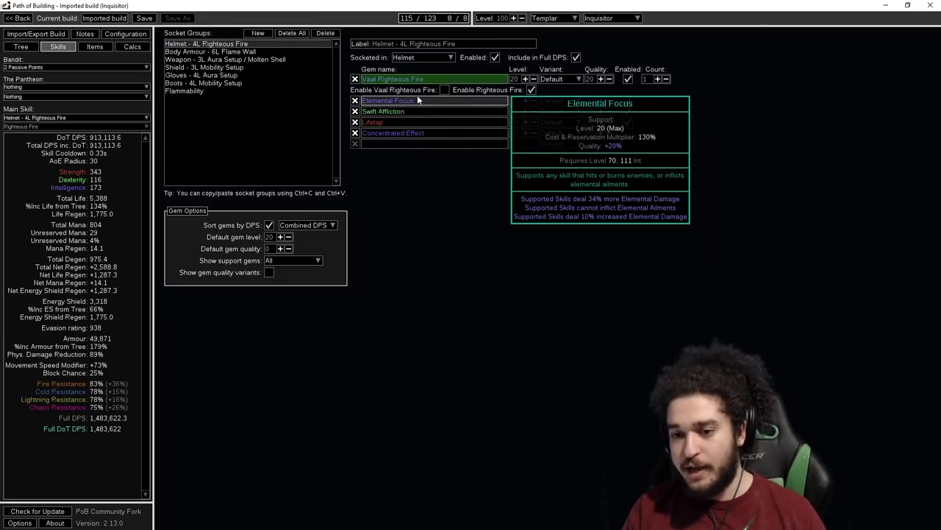
mouse_move(627, 106)
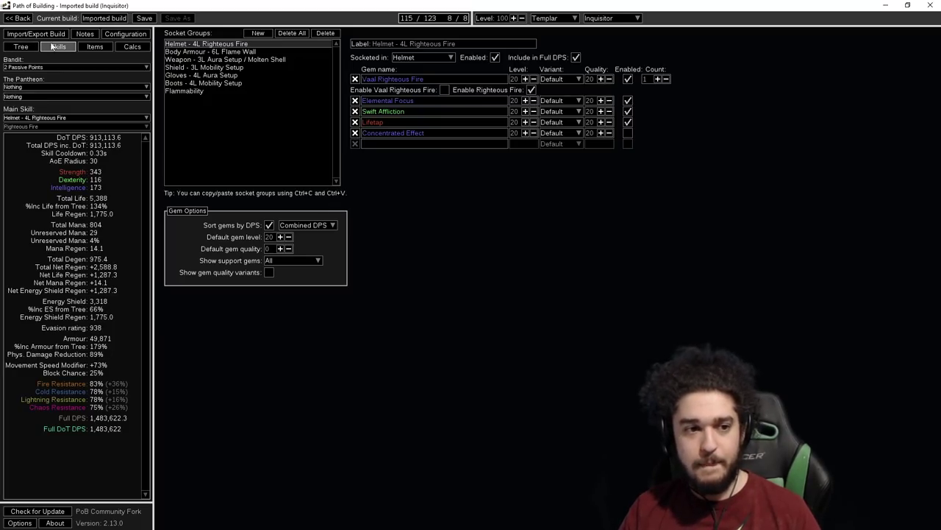
Read the item details and notes of the equipped Vortex Torc Marble Amulet.
click(95, 46)
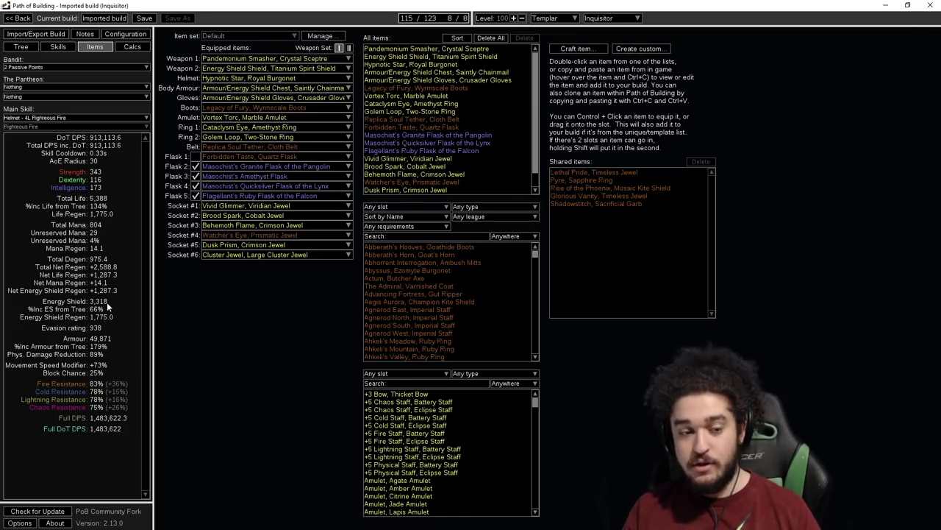
mouse_move(286, 118)
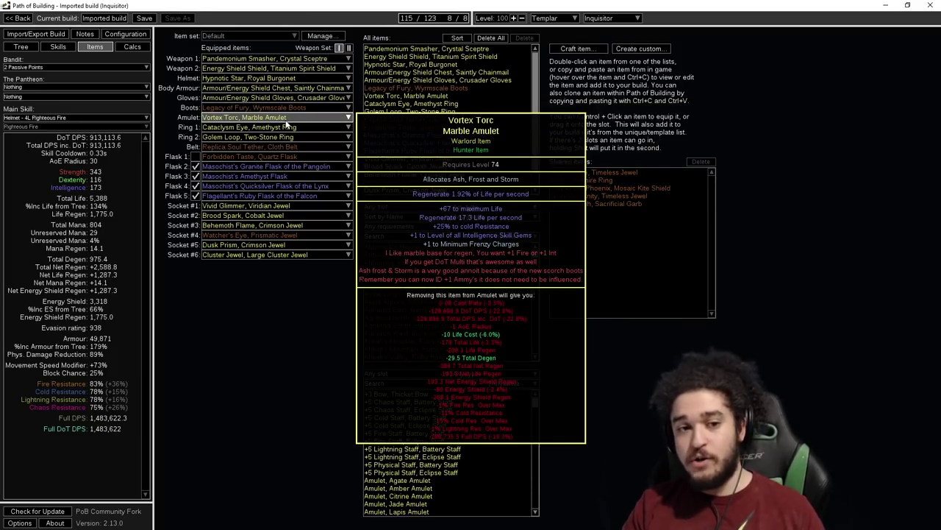
Read the item details of the equipped body armour, Amethyst Ring, Forbidden Taste flask and socketed jewels, including the Large Cluster Jewel.
mouse_move(267, 90)
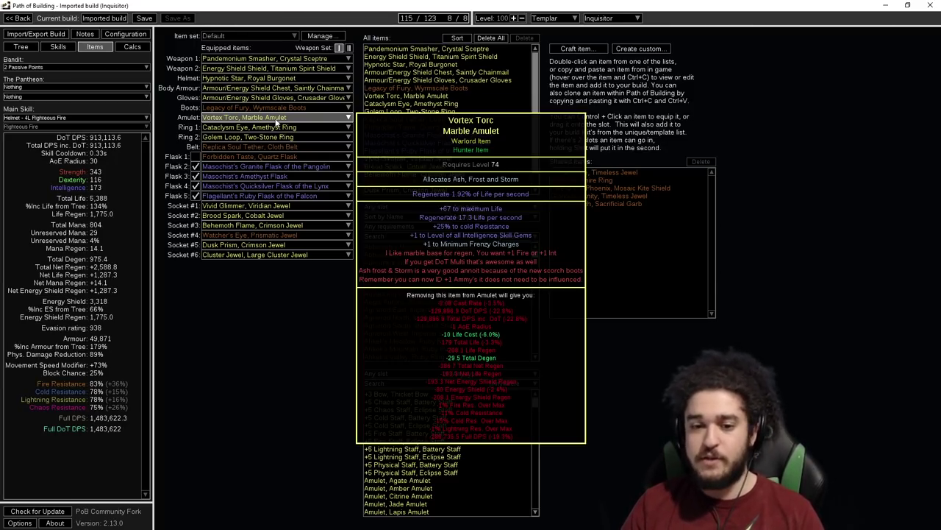
mouse_move(281, 127)
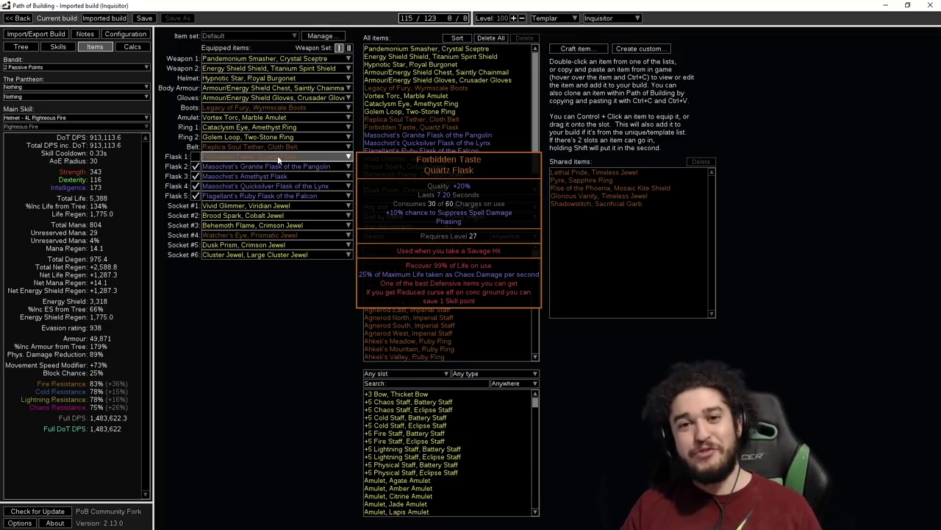
mouse_move(234, 206)
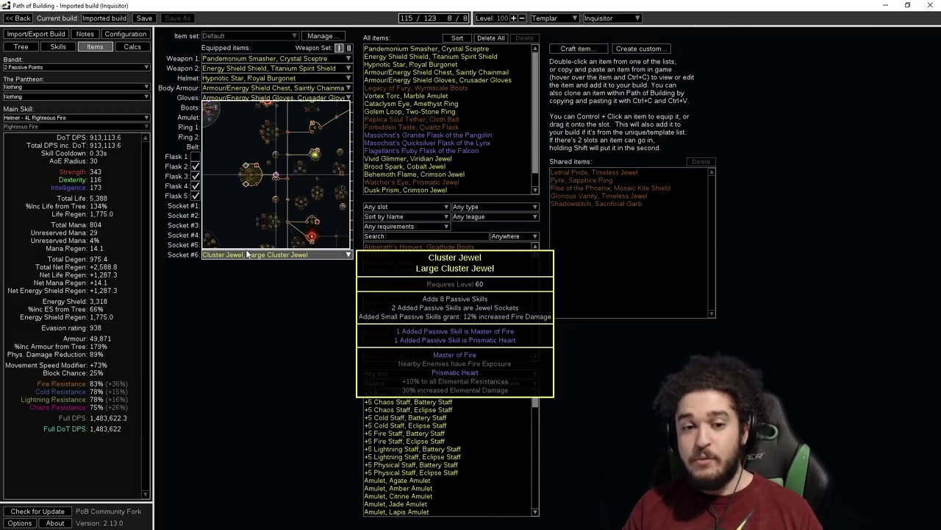
Examine the Master of Fire and Prismatic Heart nodes of the large cluster jewel on the passive tree.
click(22, 47)
scroll(259, 214, up, 5)
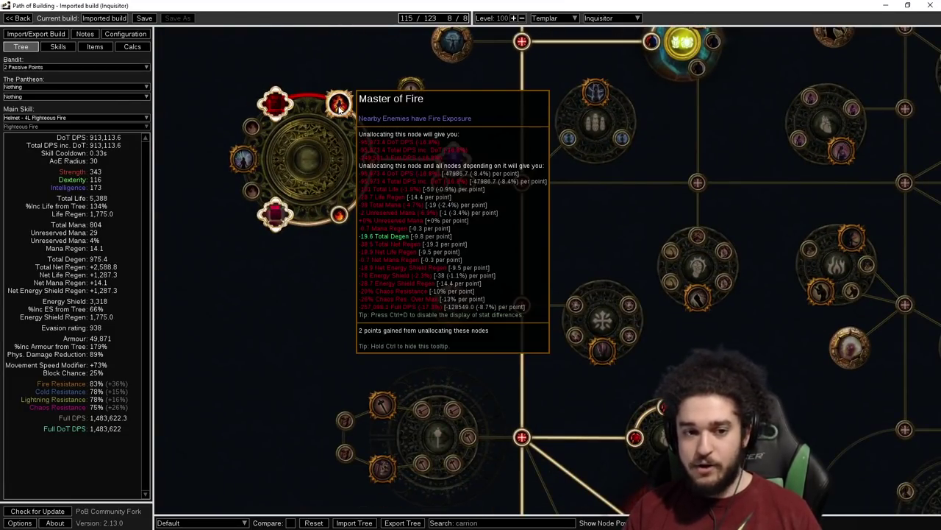
drag(340, 105, 334, 162)
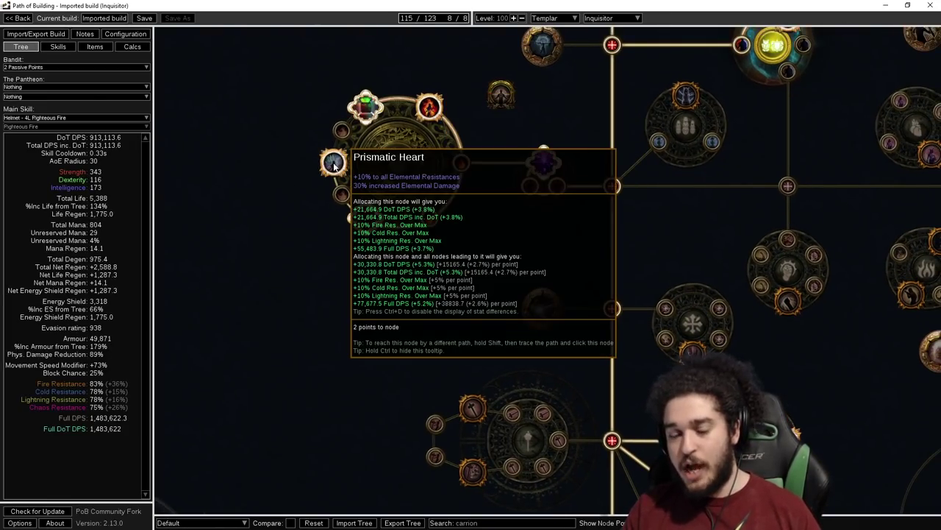
drag(334, 166, 329, 180)
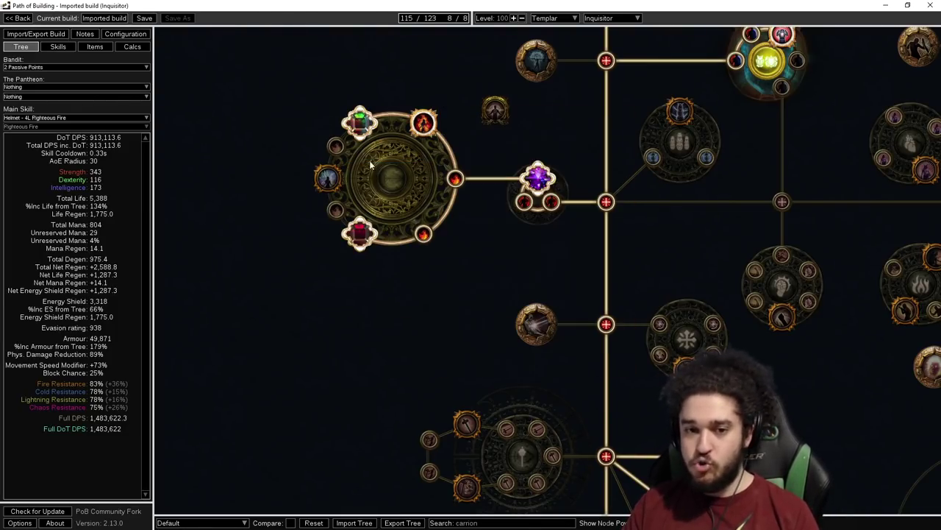
drag(371, 95, 342, 130)
mouse_move(400, 156)
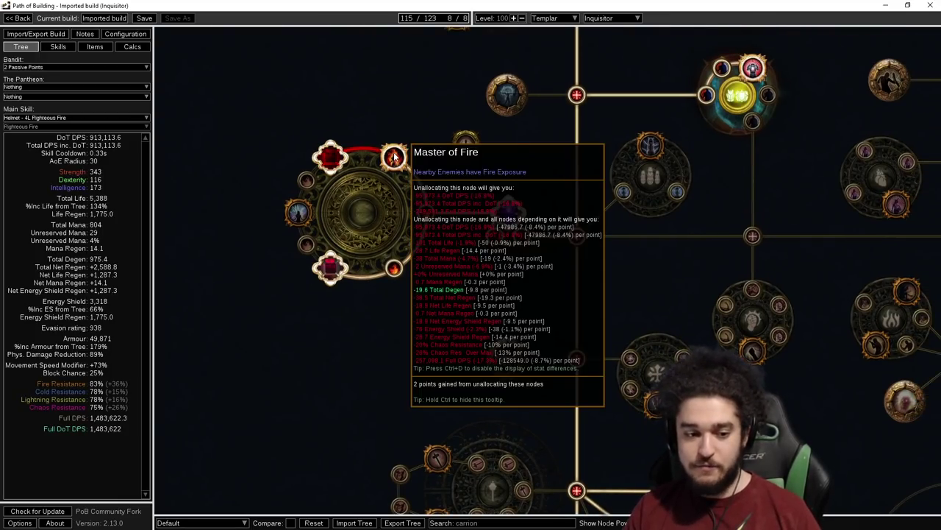
drag(397, 158, 273, 64)
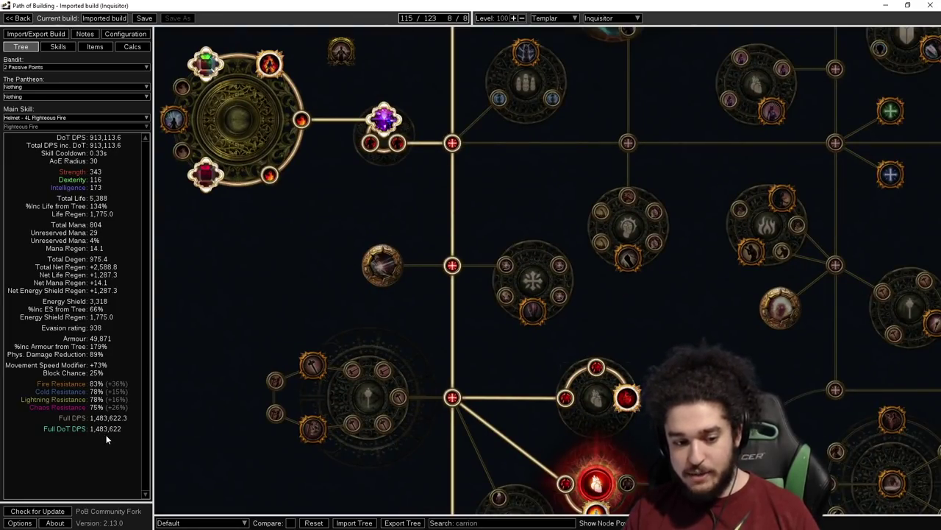
Unallocate and reallocate Master of Fire and the jewel socket behind it twice to compare their effect on DPS.
drag(250, 102, 290, 211)
click(310, 186)
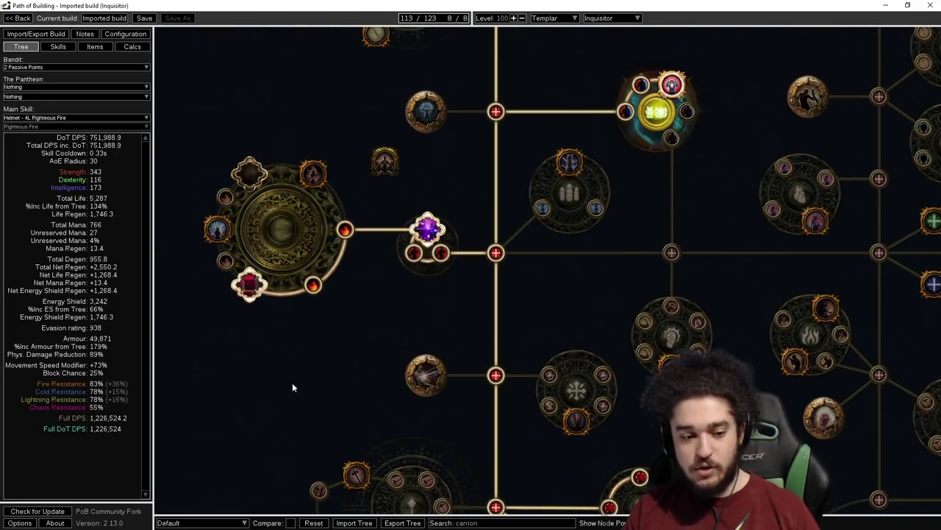
drag(292, 383, 334, 342)
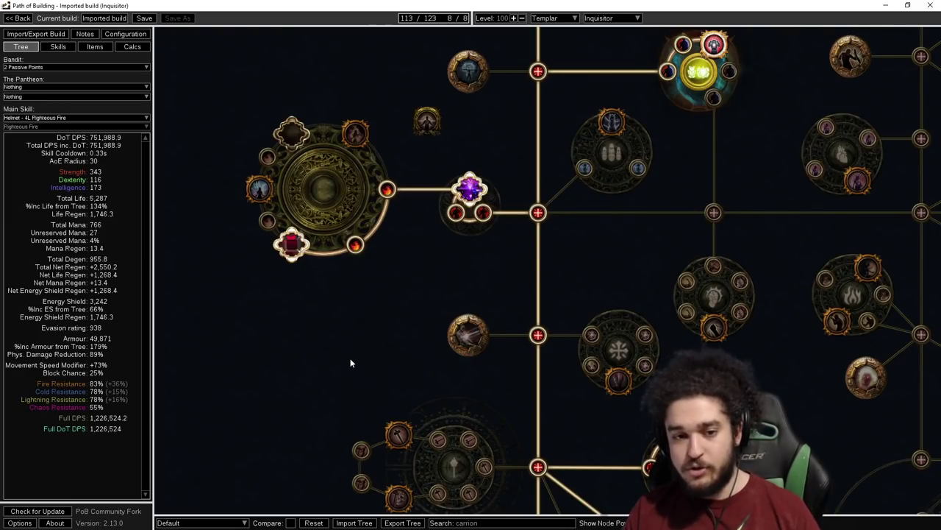
click(356, 134)
drag(364, 173, 364, 209)
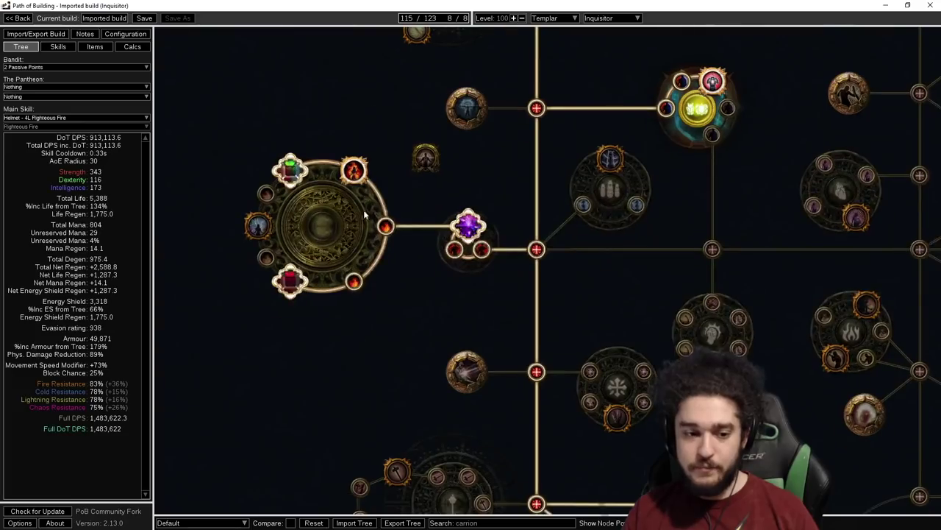
click(356, 174)
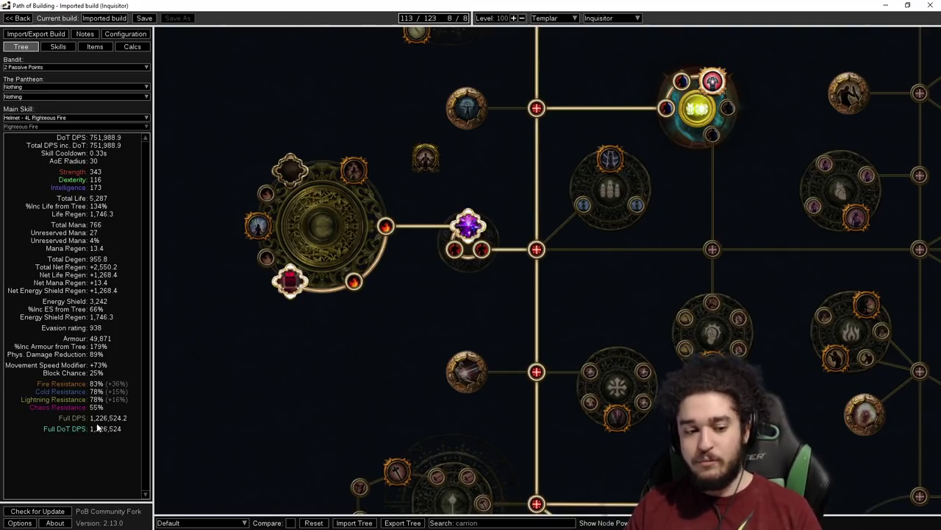
click(289, 170)
drag(328, 387, 318, 358)
drag(346, 104, 373, 172)
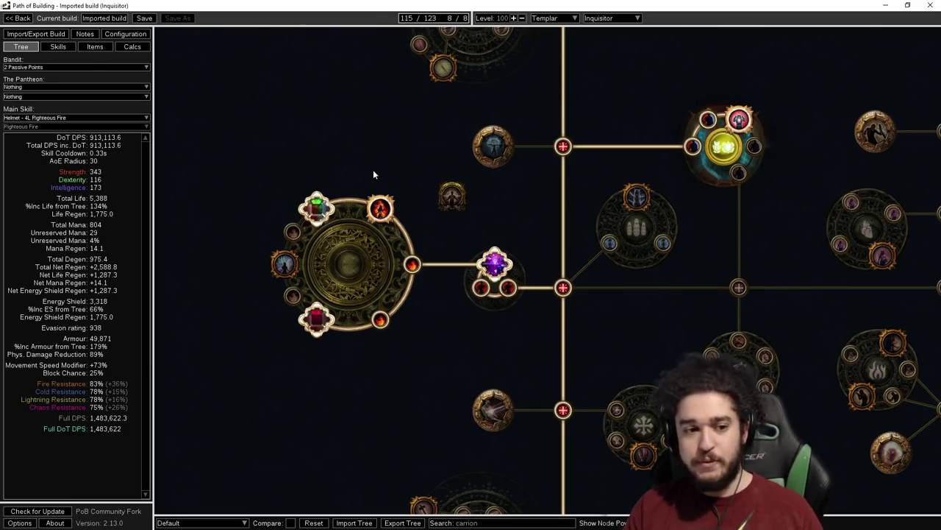
Read the expected DPS line in the build notes and look over the damage and defence calculations.
scroll(374, 171, down, 8)
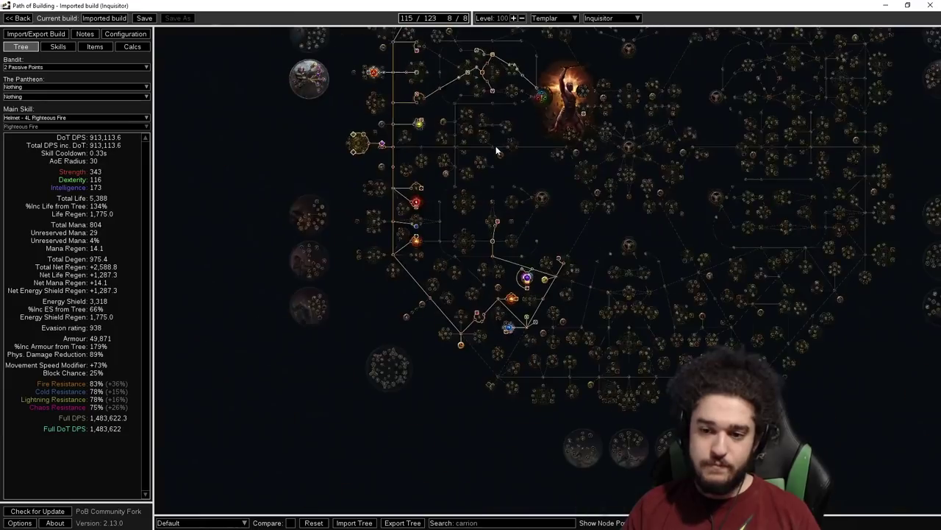
scroll(507, 198, down, 2)
scroll(477, 258, up, 3)
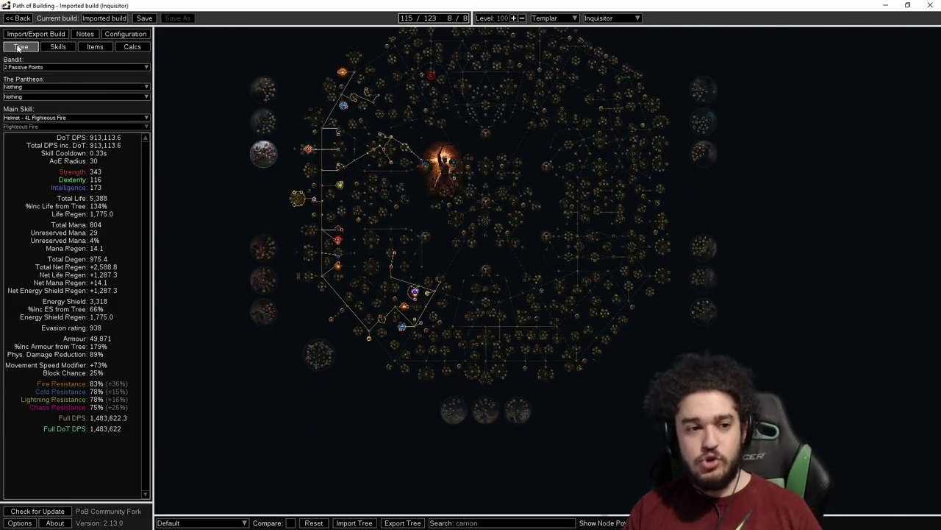
click(85, 35)
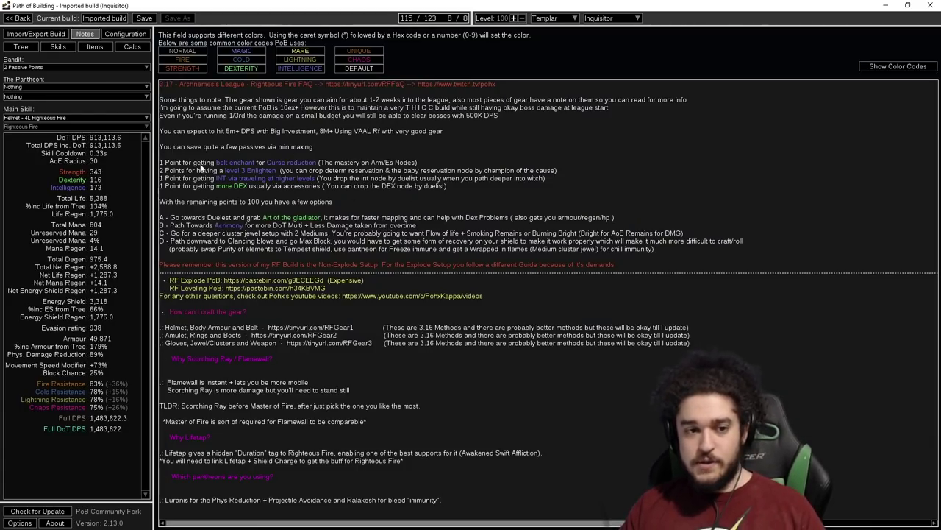
drag(159, 131, 315, 134)
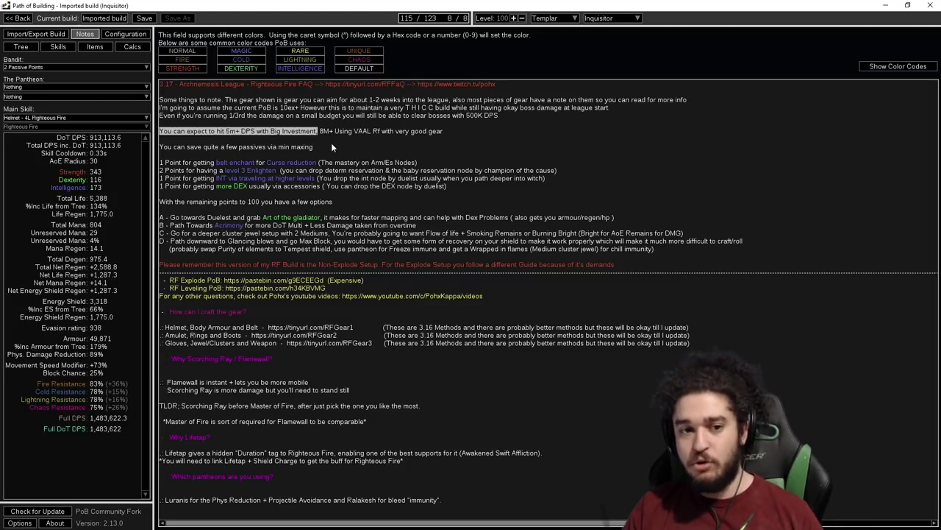
click(331, 146)
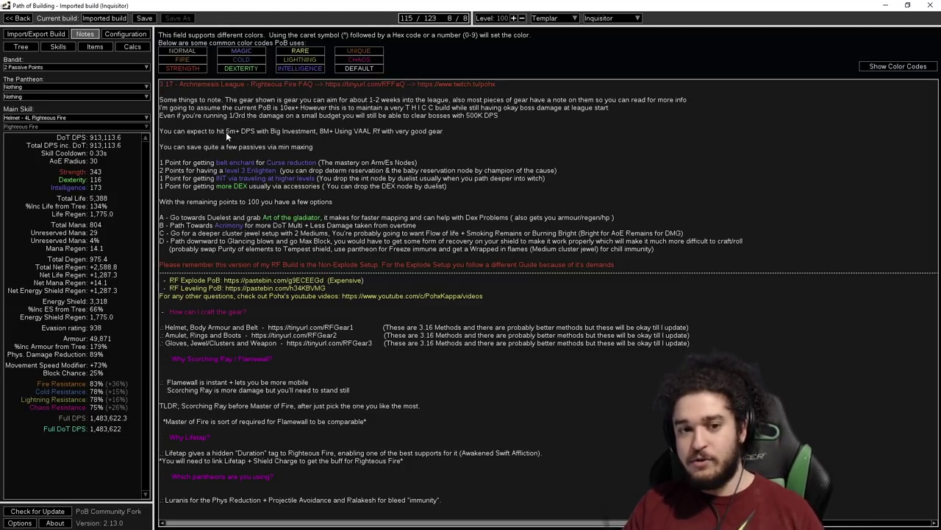
click(133, 47)
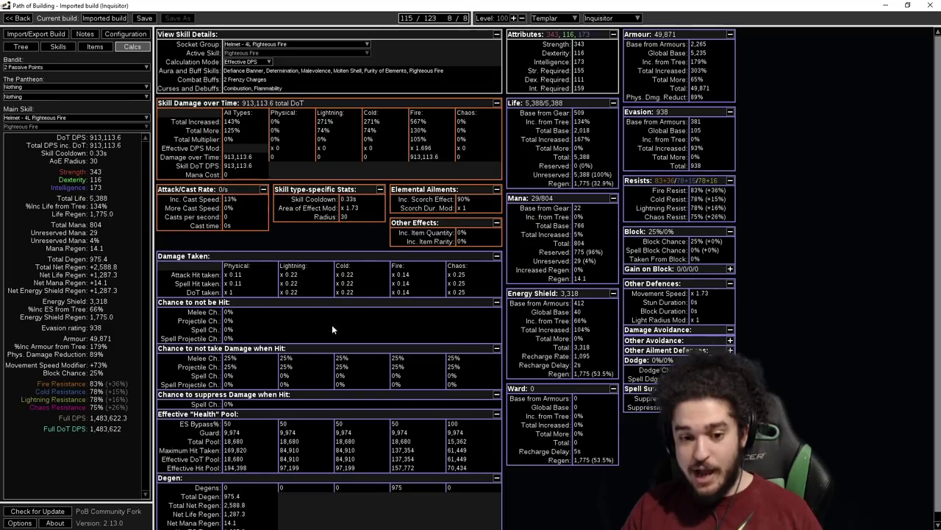
scroll(332, 324, down, 1)
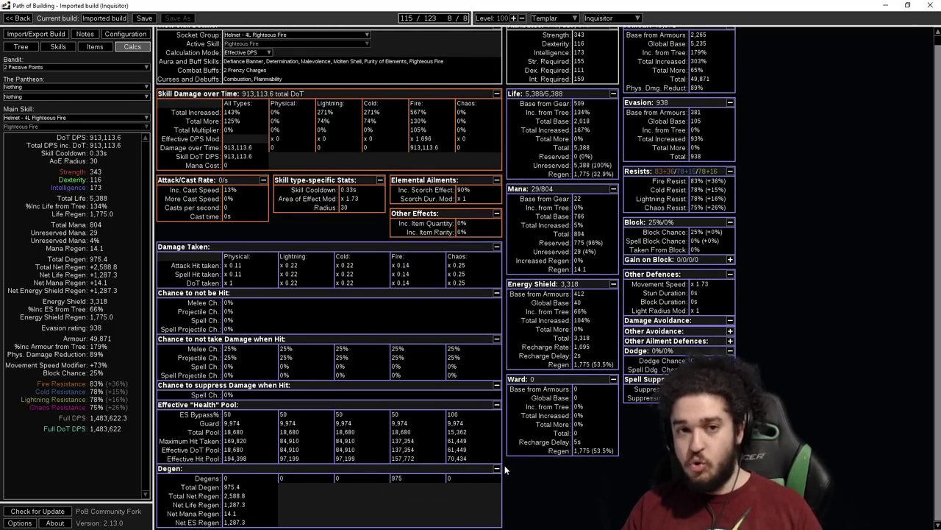
Read the note on saving one point with a curse reduction belt enchant and inspect the Armour and Energy Shield Mastery on the tree.
click(84, 34)
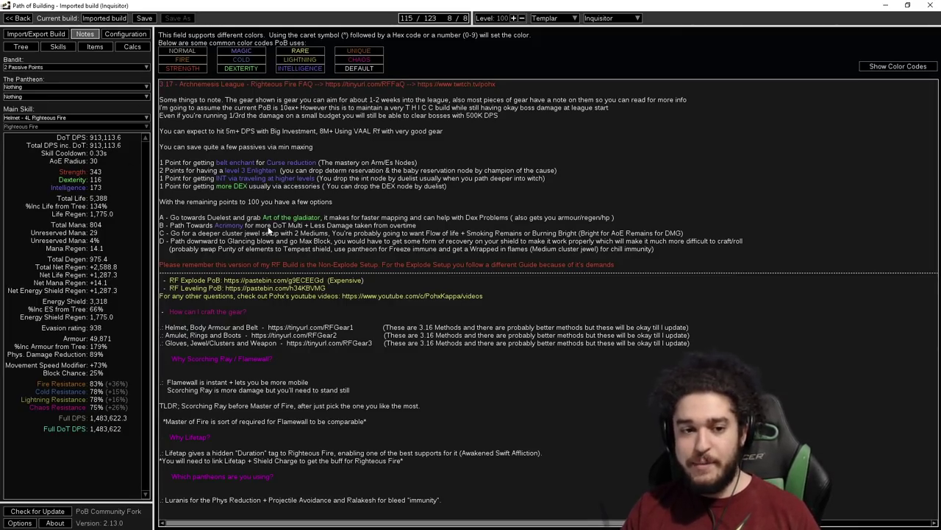
drag(160, 162, 404, 163)
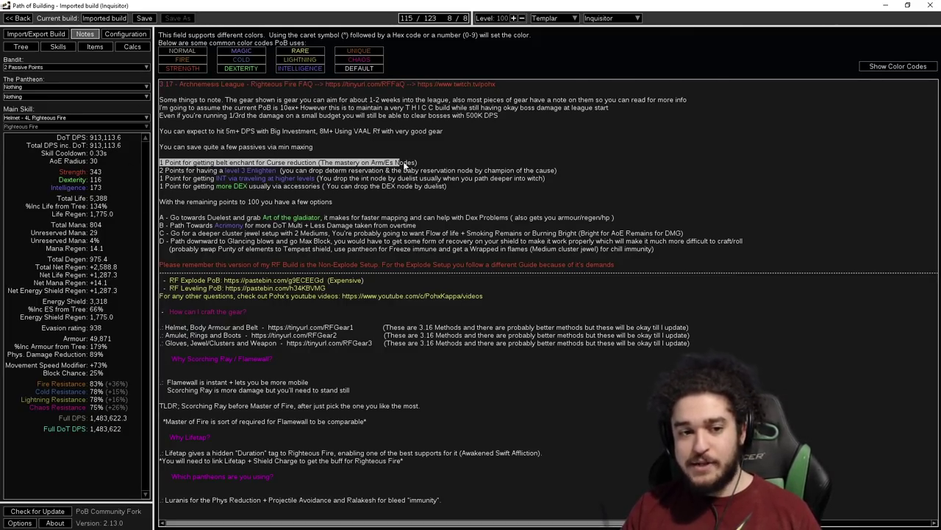
click(170, 167)
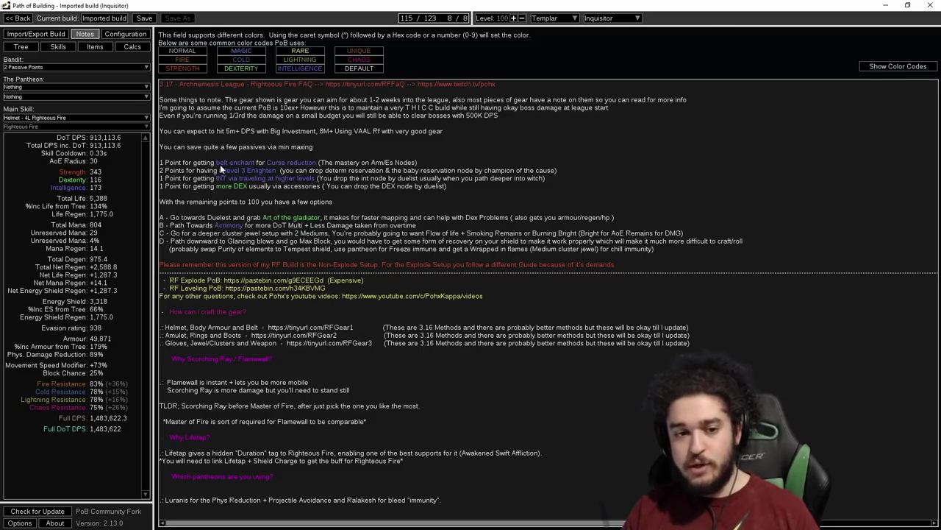
click(27, 49)
scroll(327, 184, up, 6)
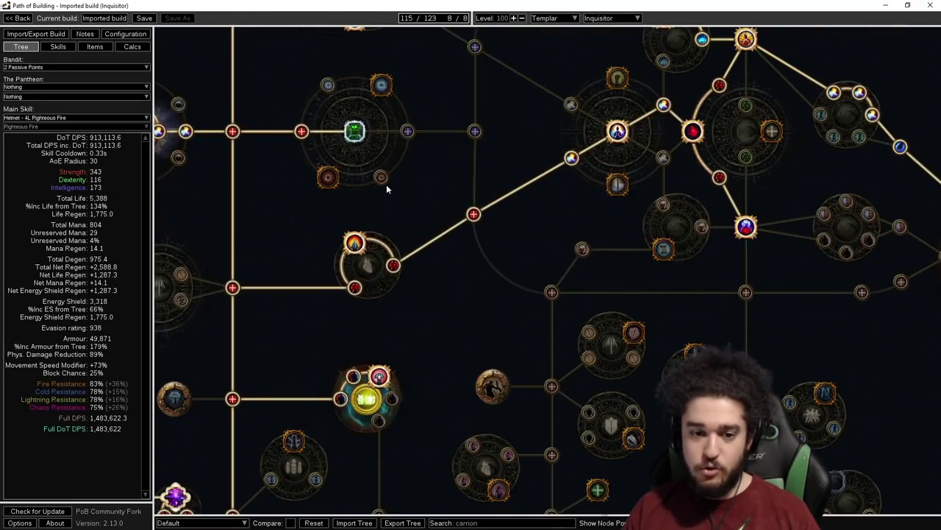
scroll(351, 168, down, 3)
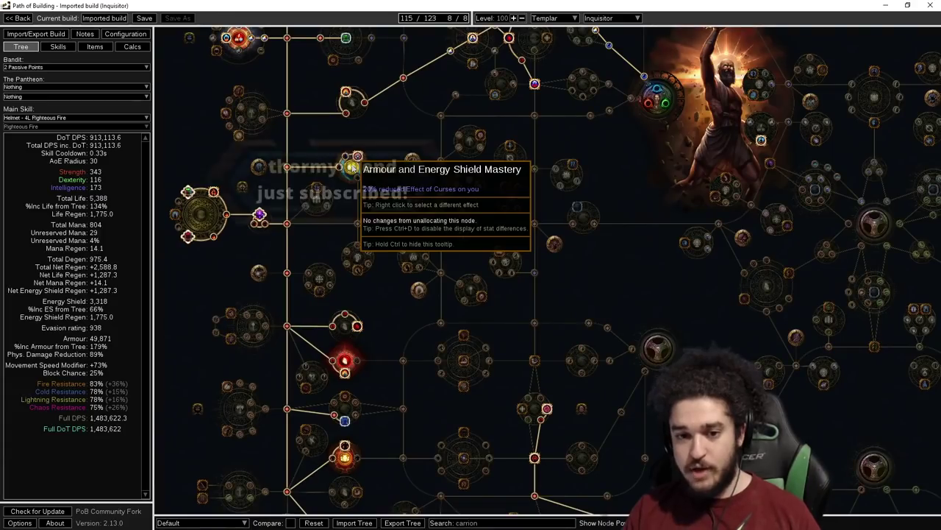
Read the build note on saving two passive points with a level 3 Enlighten.
click(106, 48)
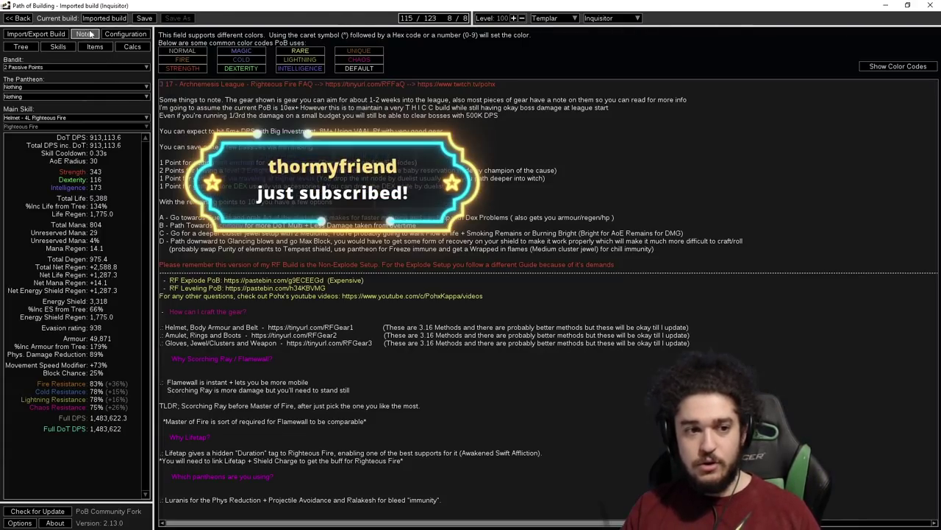
click(84, 34)
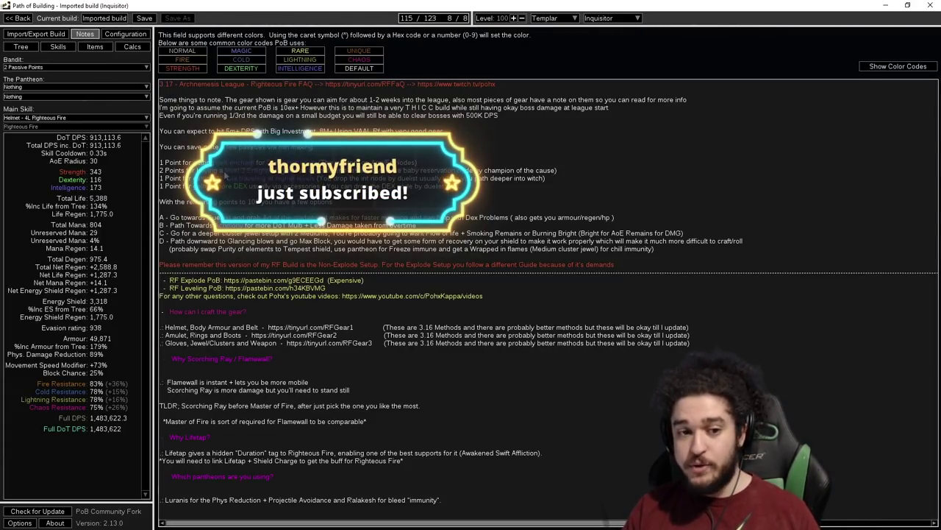
drag(159, 170, 268, 172)
click(273, 170)
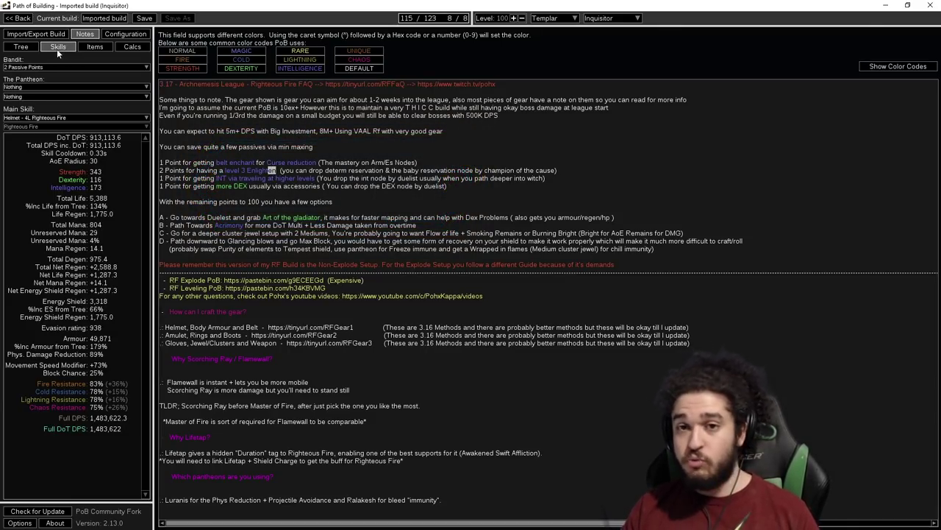
Review the Gloves - 4L Aura Setup socket group and the effect of enabling its Enlighten gem.
click(21, 46)
scroll(443, 113, up, 3)
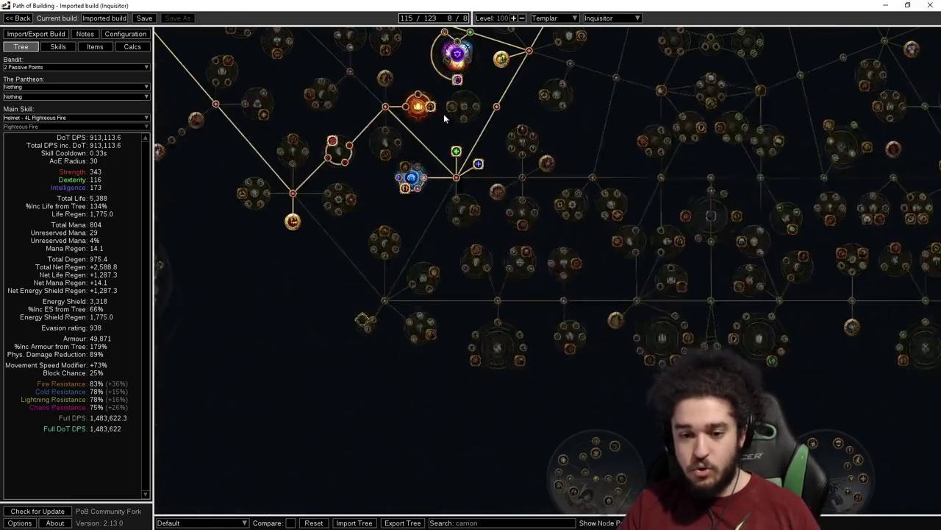
scroll(412, 169, up, 5)
click(75, 49)
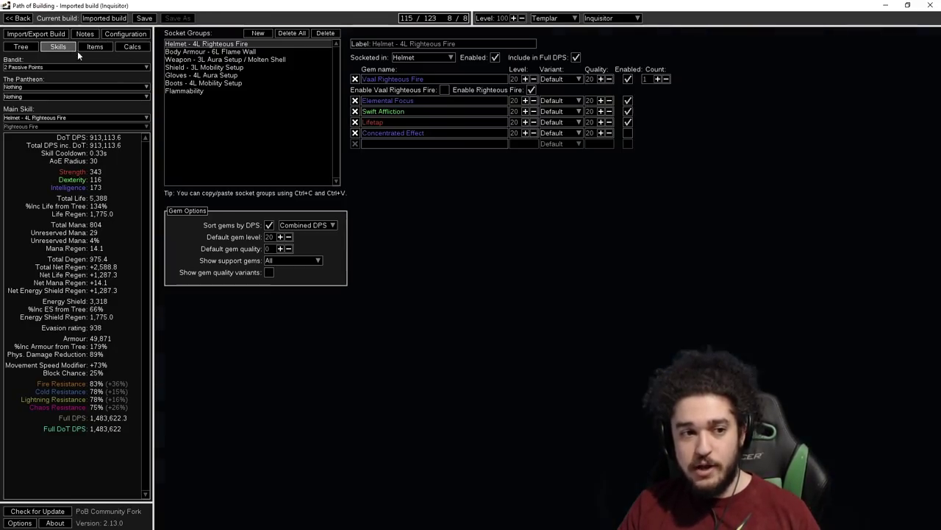
click(206, 76)
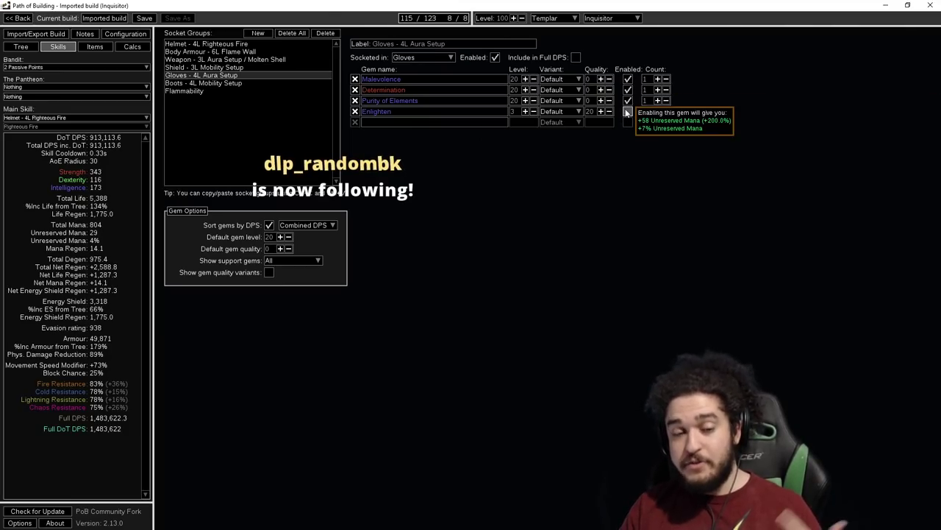
Inspect the Reservation Efficiency node and the Reservation Mastery in the allocated reservation cluster on the passive tree.
click(20, 46)
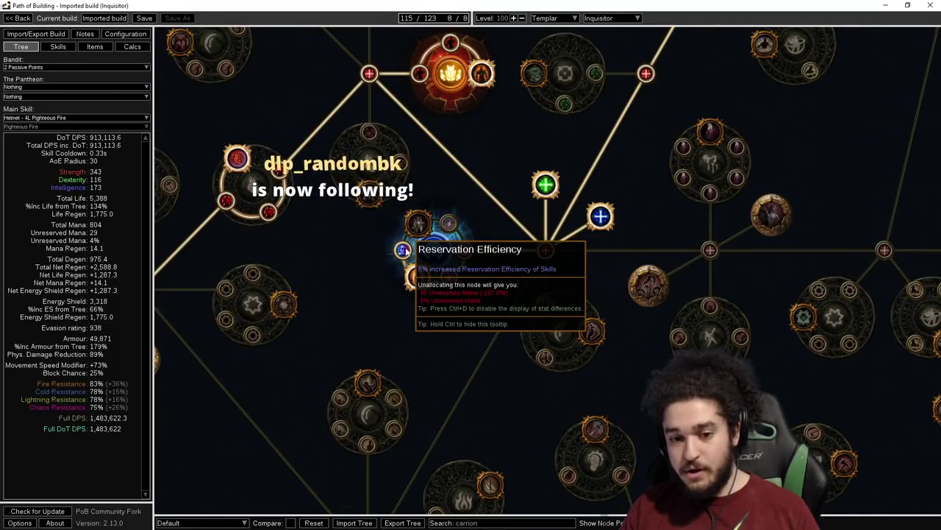
drag(458, 159, 456, 193)
scroll(592, 214, down, 1)
drag(448, 272, 438, 171)
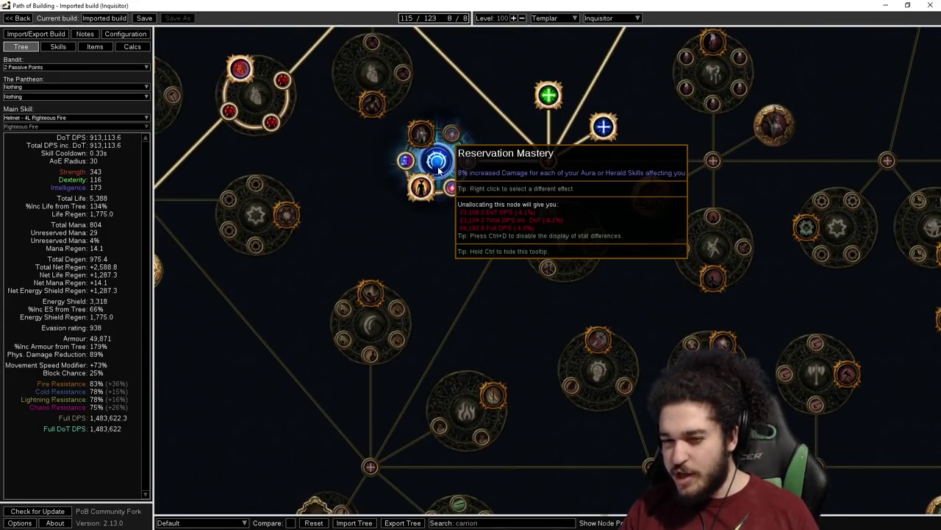
drag(498, 97, 540, 129)
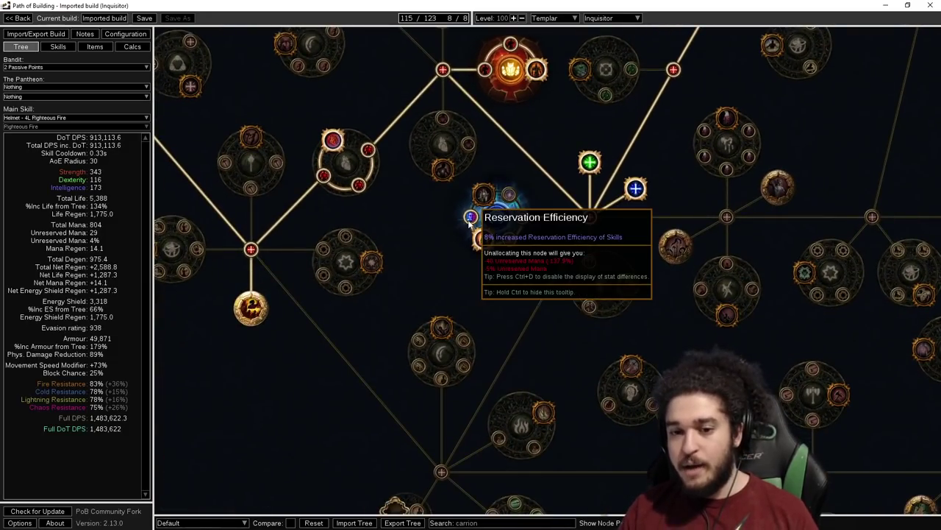
drag(514, 74, 510, 110)
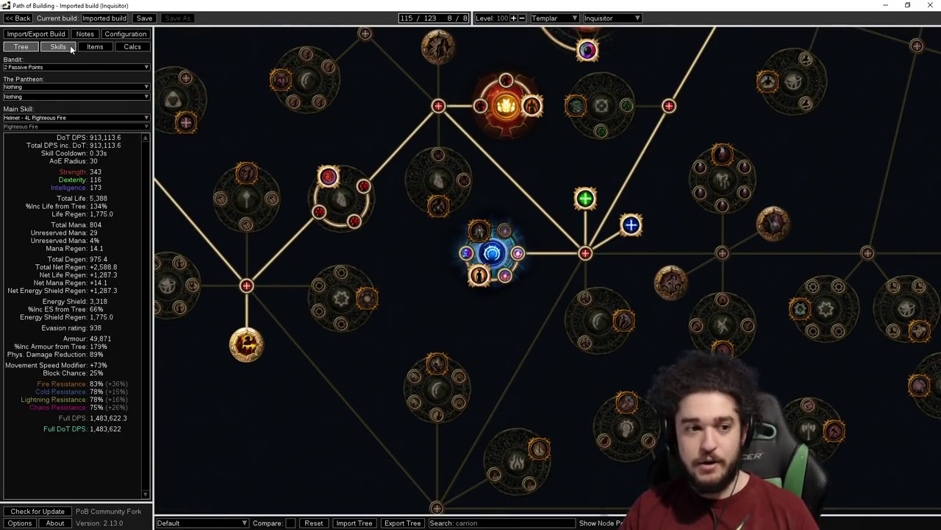
Read the build notes on saving one point through traveling INT and one point through more DEX on accessories.
click(84, 34)
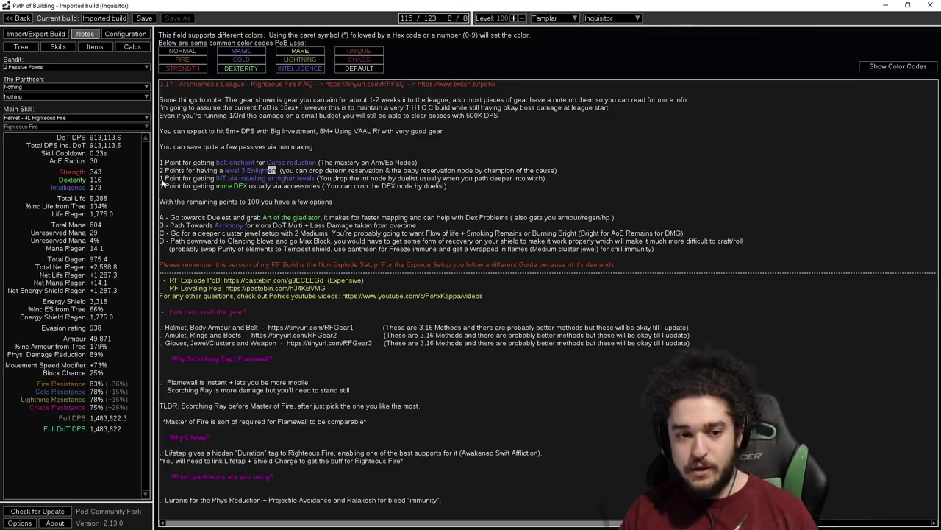
drag(199, 178, 299, 184)
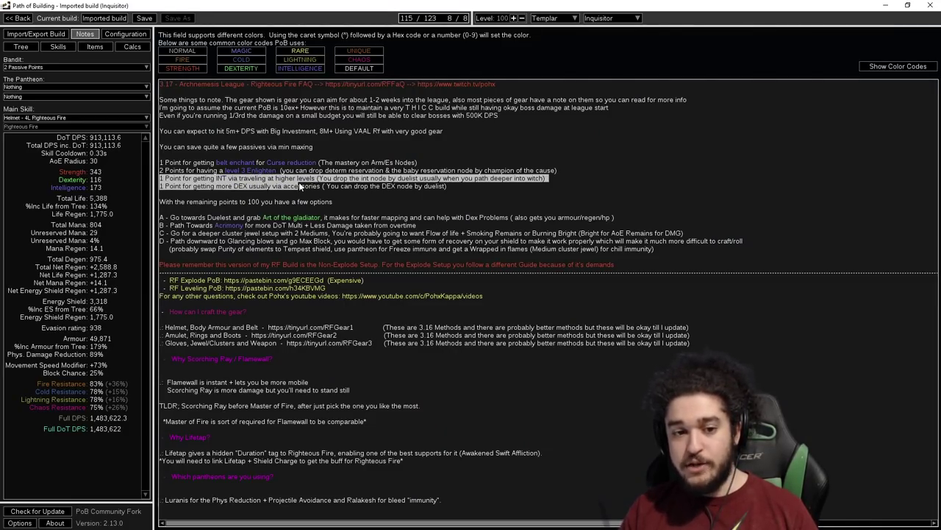
Unallocate the intelligence node near the allocated reservation cluster and inspect the neighbouring Proficiency node.
click(21, 47)
scroll(383, 224, down, 4)
scroll(398, 171, up, 4)
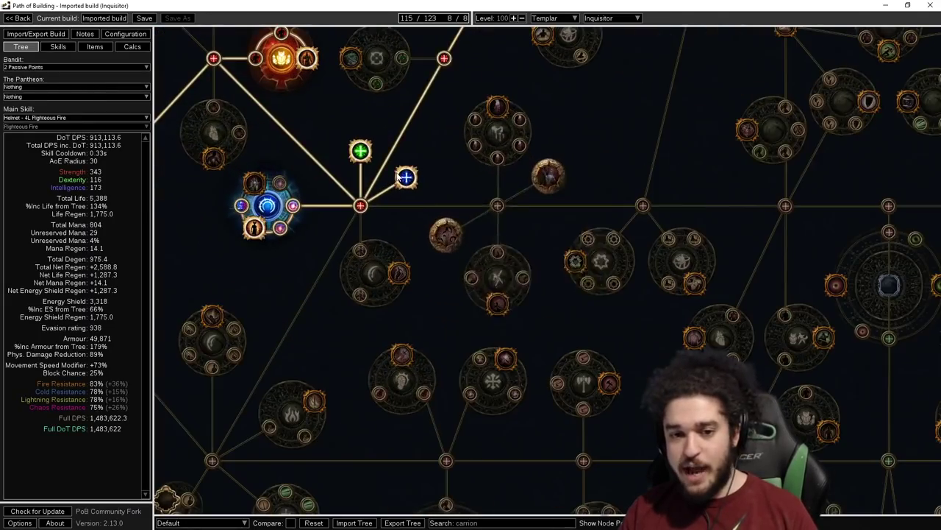
scroll(406, 177, up, 1)
scroll(406, 176, down, 5)
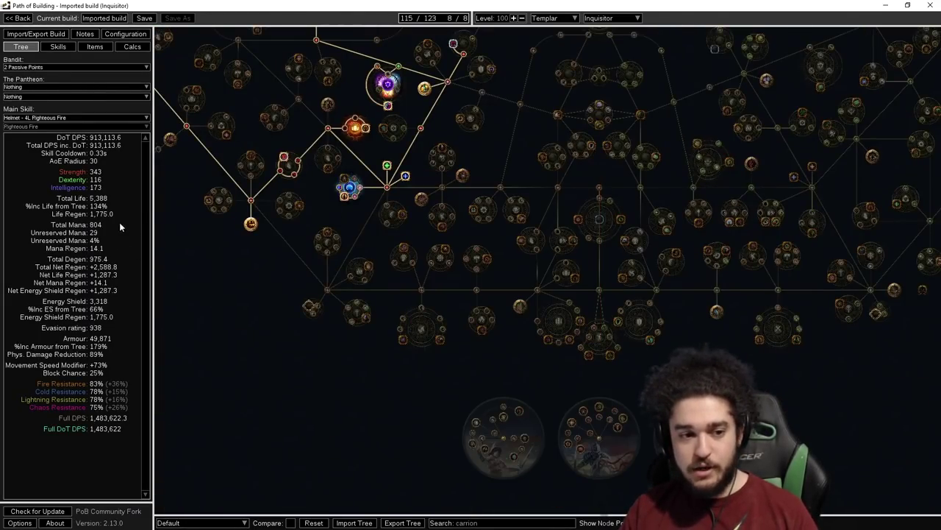
scroll(414, 172, up, 5)
click(405, 175)
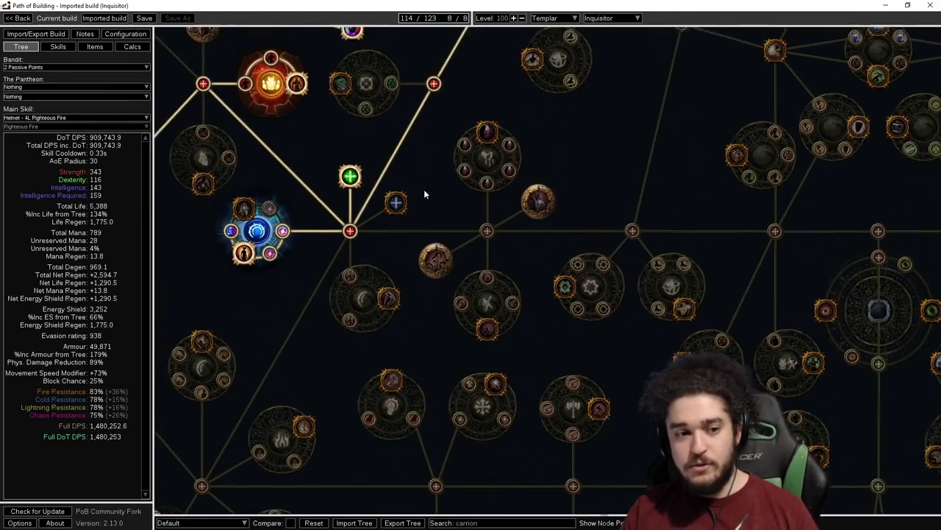
mouse_move(372, 203)
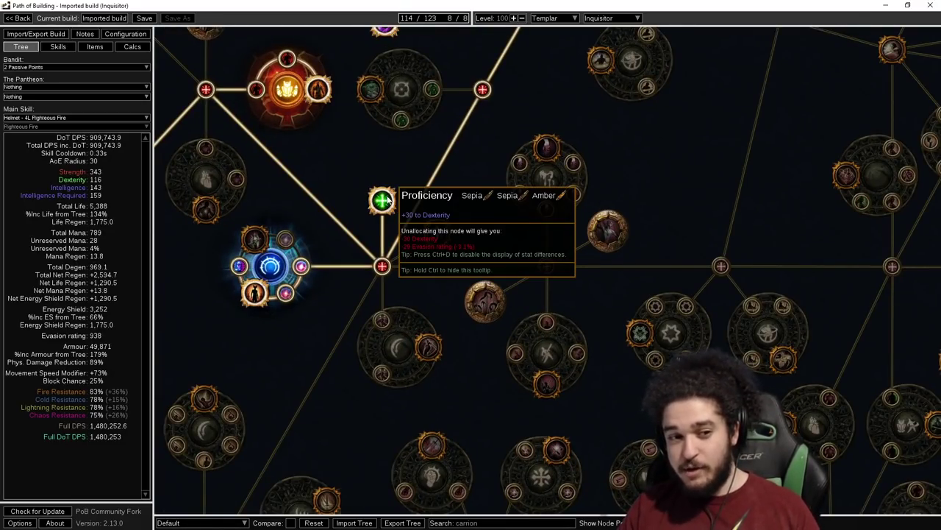
Try extending the passive tree along the Intelligence travel nodes deeper into the Witch area, and remove the added path.
scroll(423, 148, down, 2)
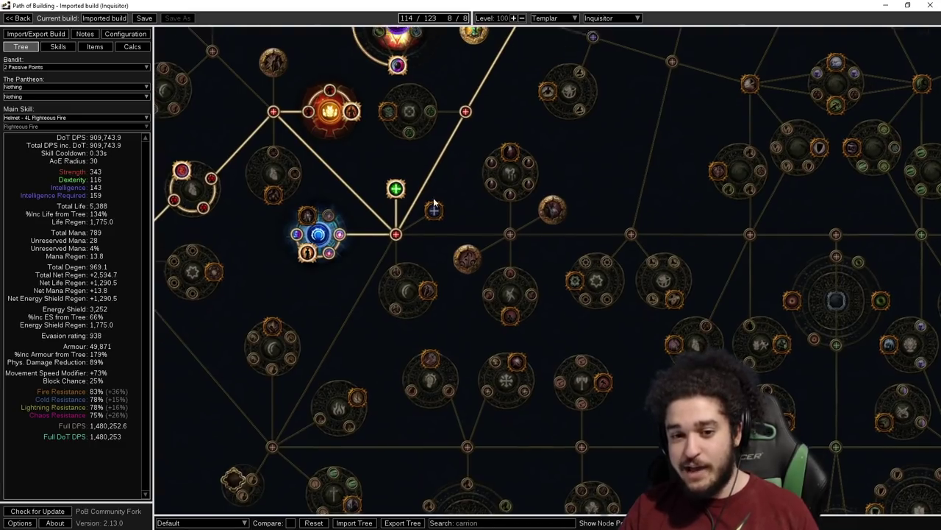
scroll(433, 197, down, 3)
drag(515, 187, 429, 42)
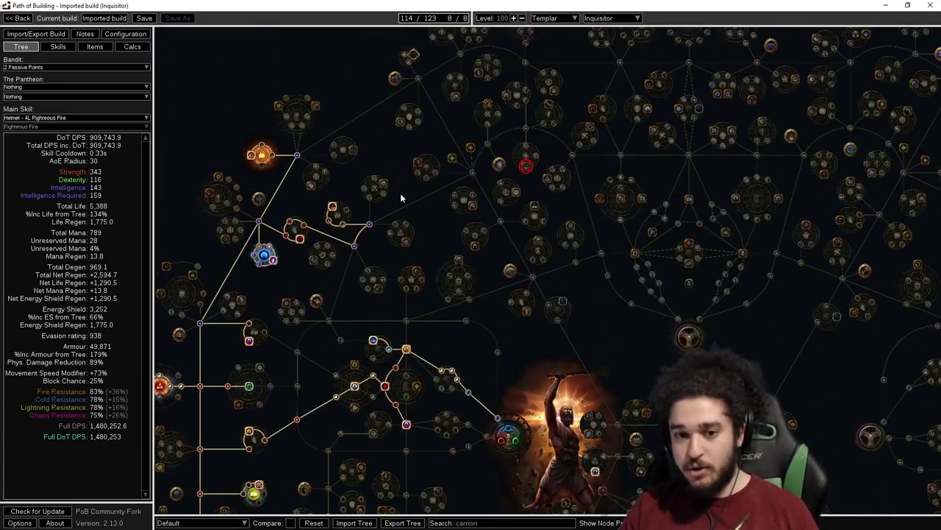
scroll(400, 193, up, 5)
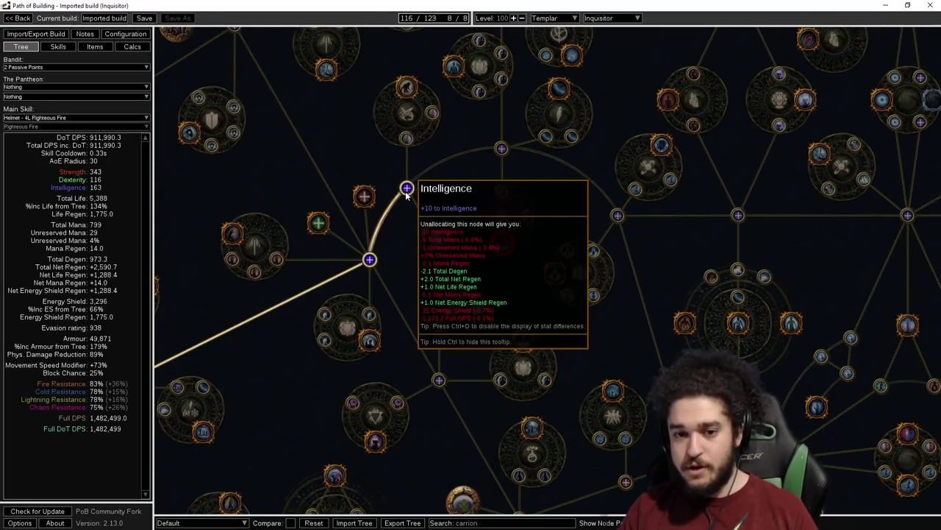
click(407, 87)
drag(290, 412, 500, 289)
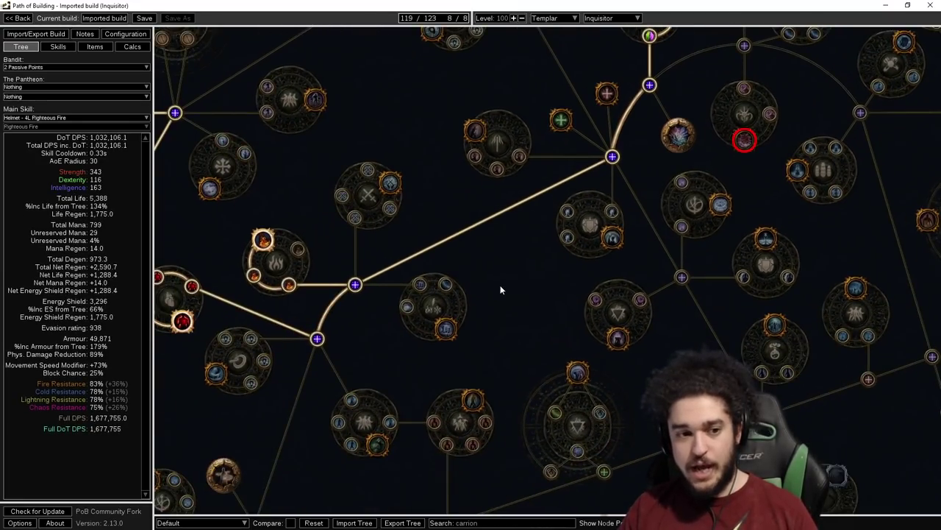
drag(537, 224, 538, 188)
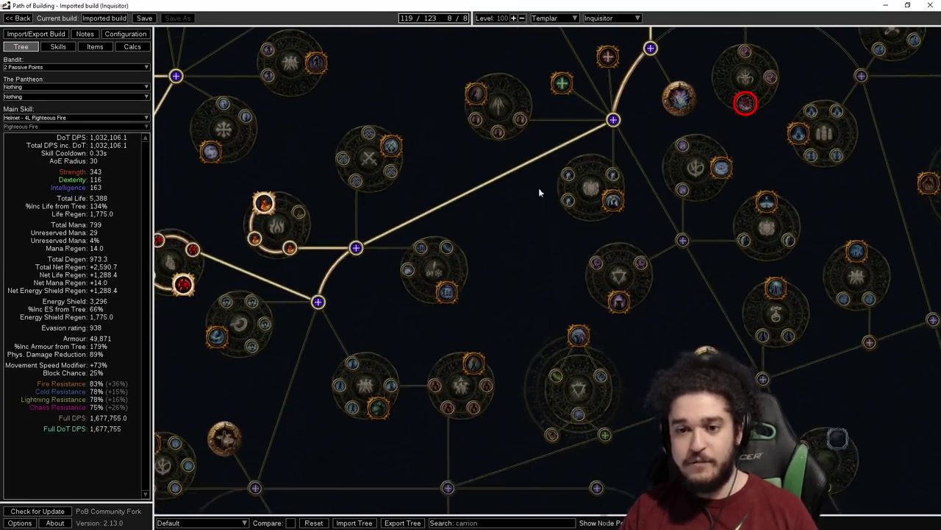
click(613, 119)
Inspect the Resistance and Ailment Protection Mastery and the Unwavering Stance keystone on the passive tree.
scroll(552, 244, down, 5)
scroll(529, 250, up, 5)
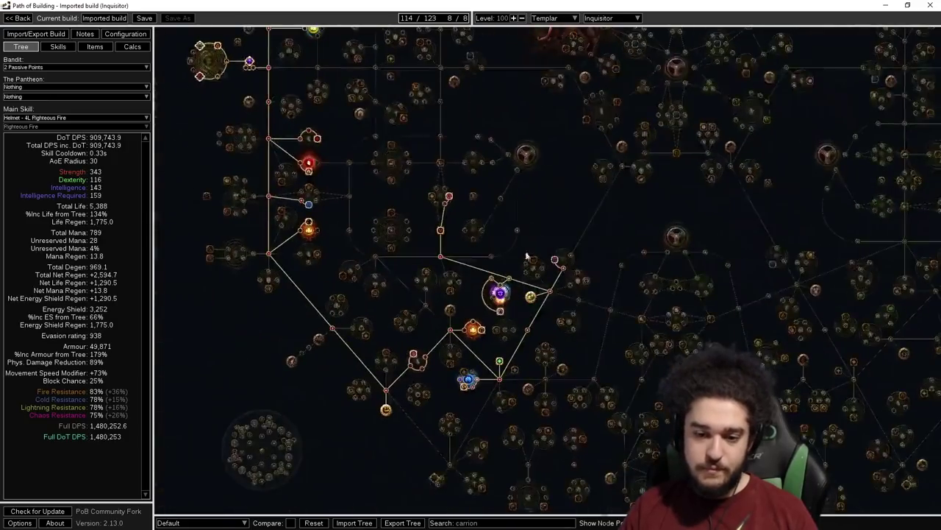
drag(492, 220, 425, 215)
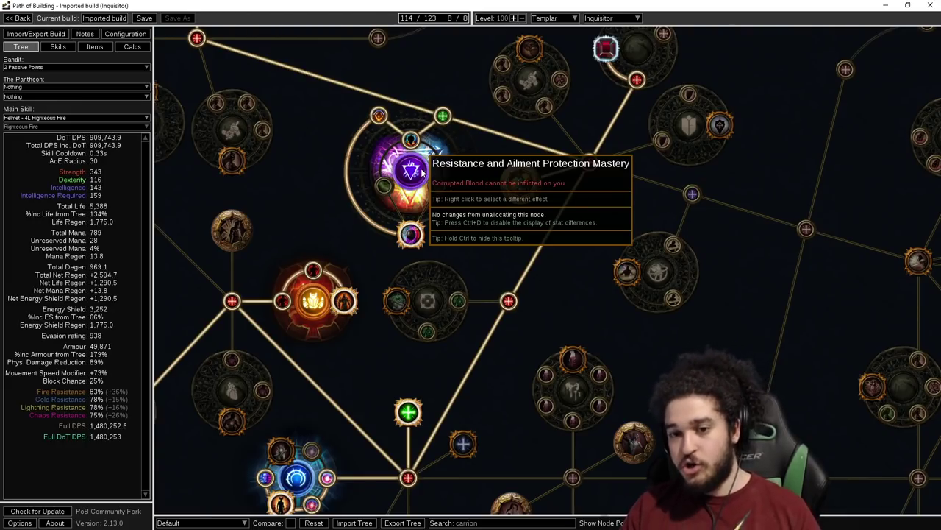
scroll(423, 171, down, 3)
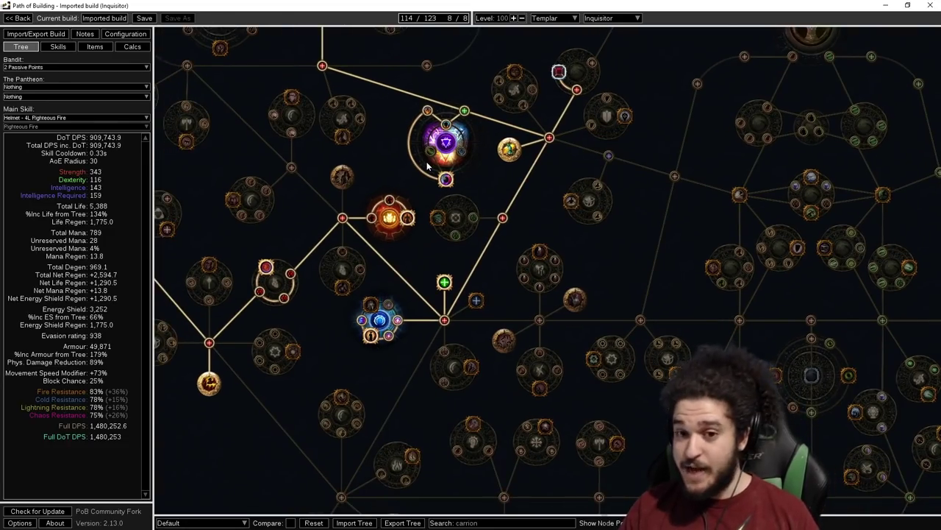
drag(428, 166, 440, 342)
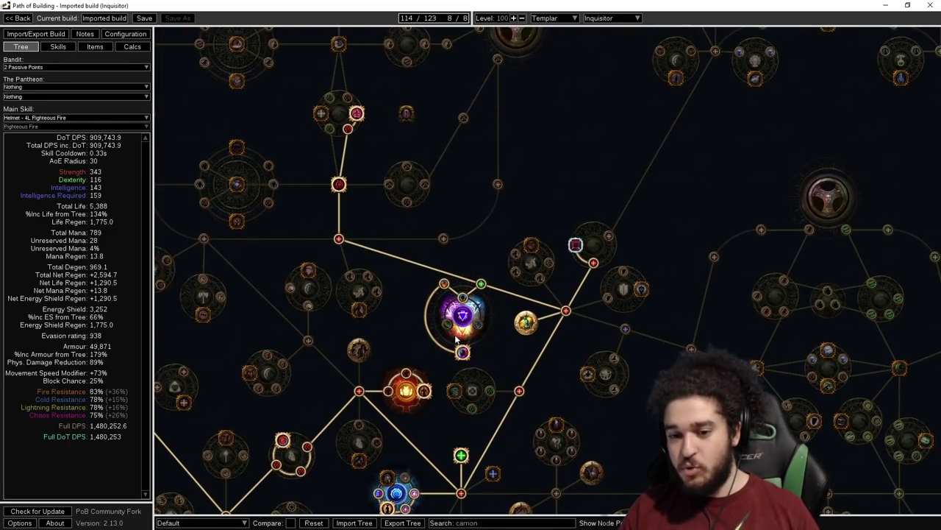
scroll(507, 368, up, 2)
drag(507, 368, 494, 269)
mouse_move(517, 203)
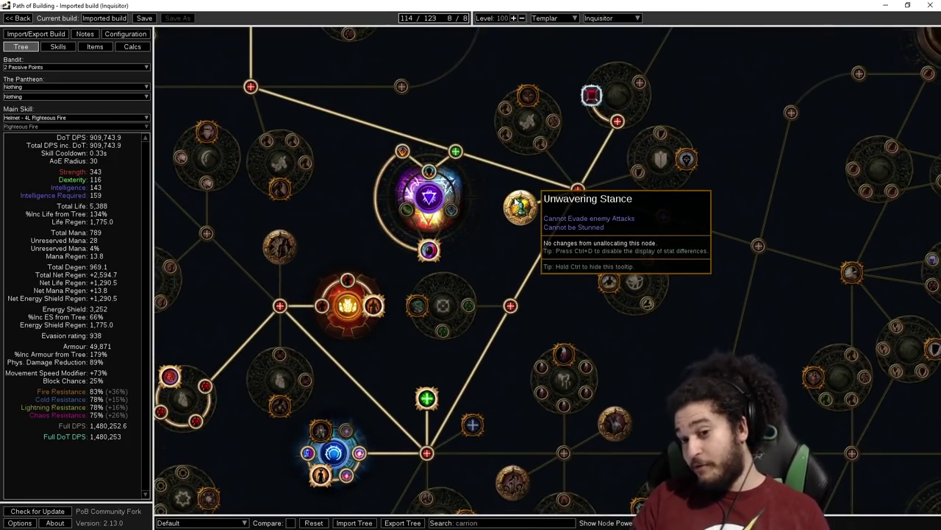
scroll(517, 204, down, 1)
scroll(478, 191, down, 2)
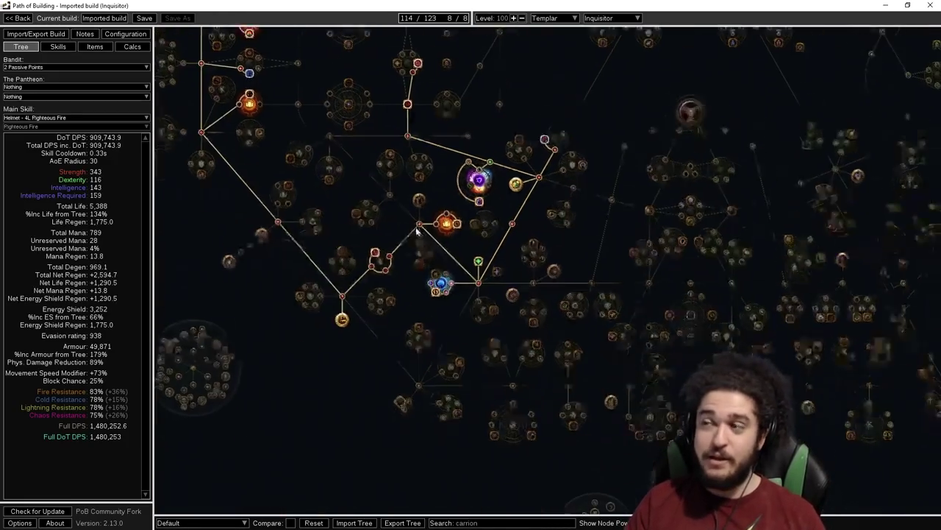
View the equipped items and read note options A to D for spending the remaining points up to level 100.
click(95, 46)
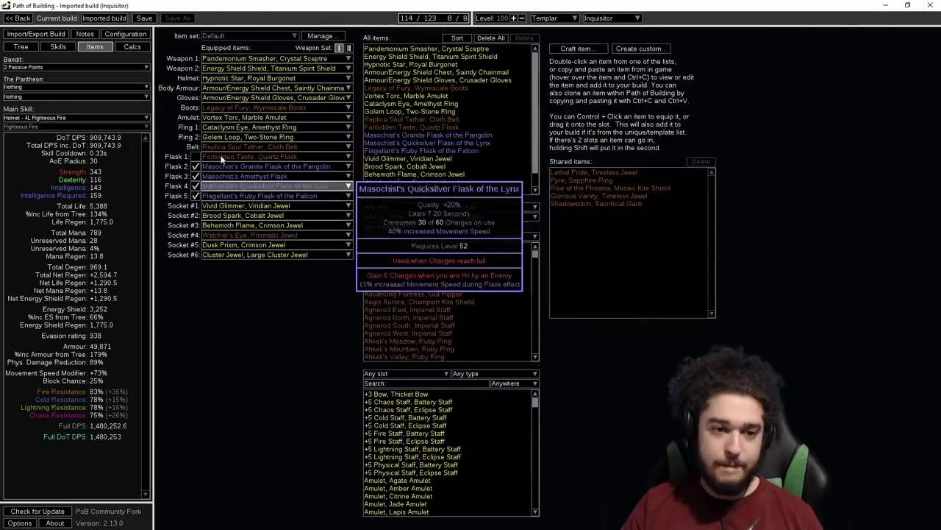
click(85, 35)
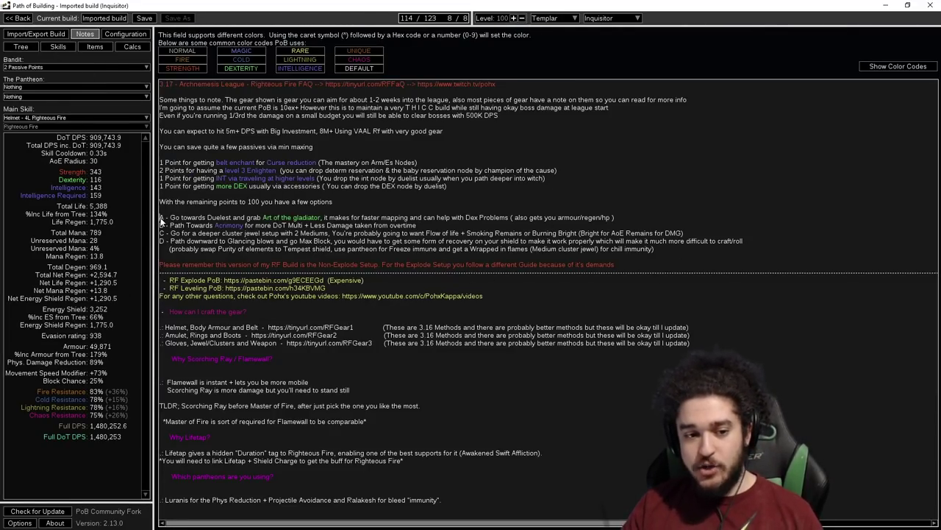
drag(161, 221, 165, 251)
click(170, 251)
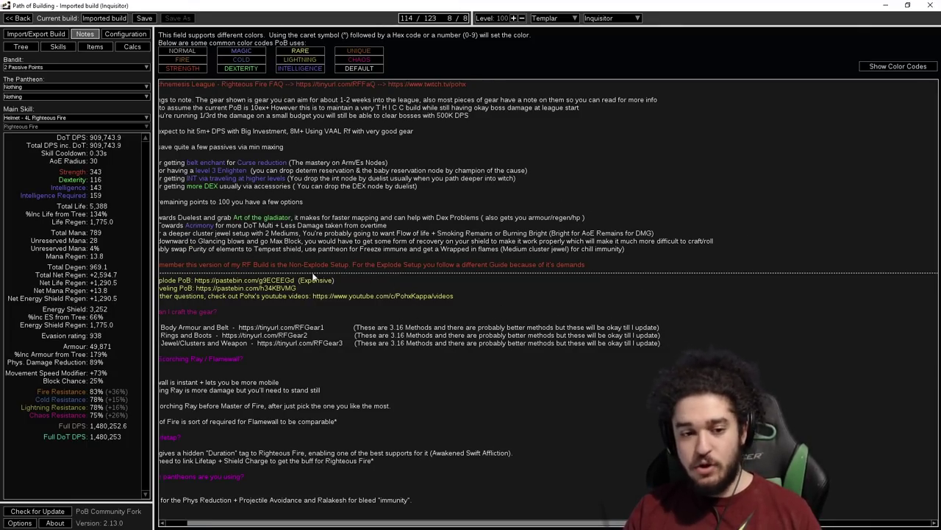
Read the note reminder about the Non-Explode Setup and review the RF Explode PoB link line.
drag(159, 269, 201, 268)
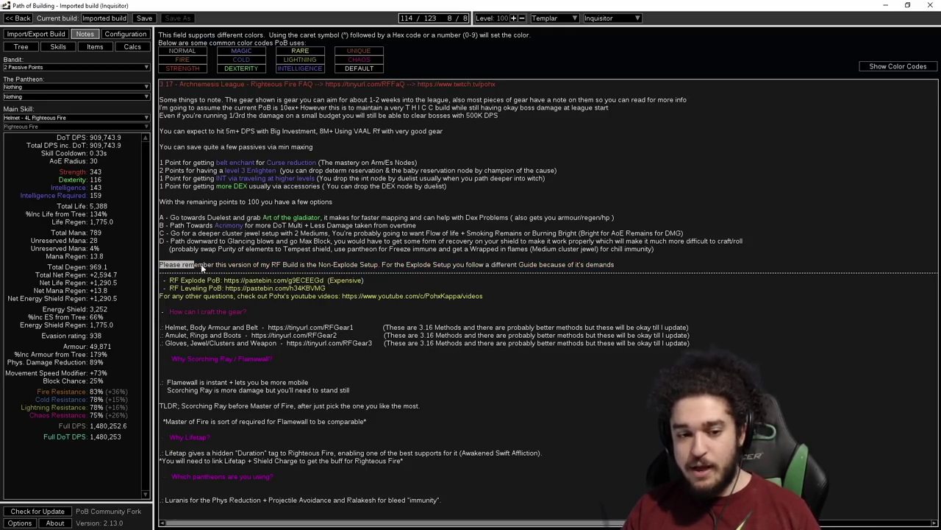
drag(340, 270, 524, 268)
click(631, 270)
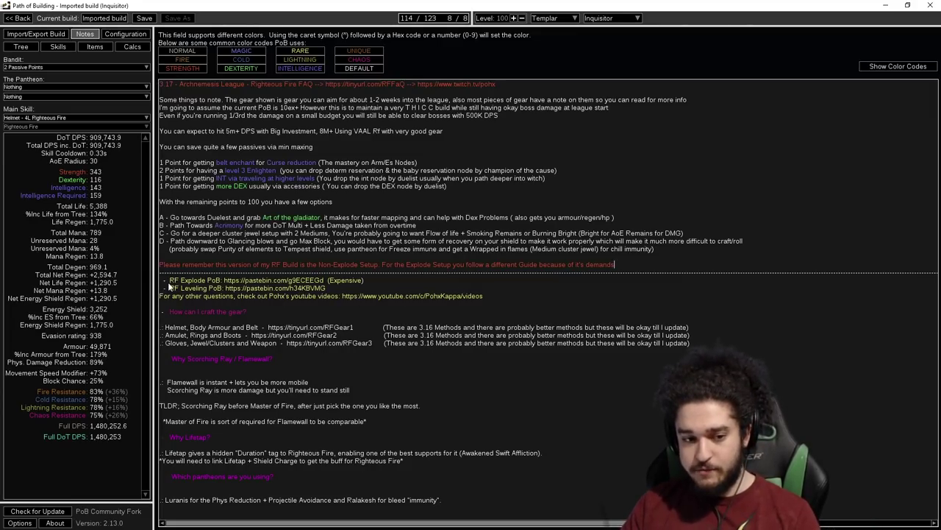
drag(200, 287, 427, 283)
click(427, 283)
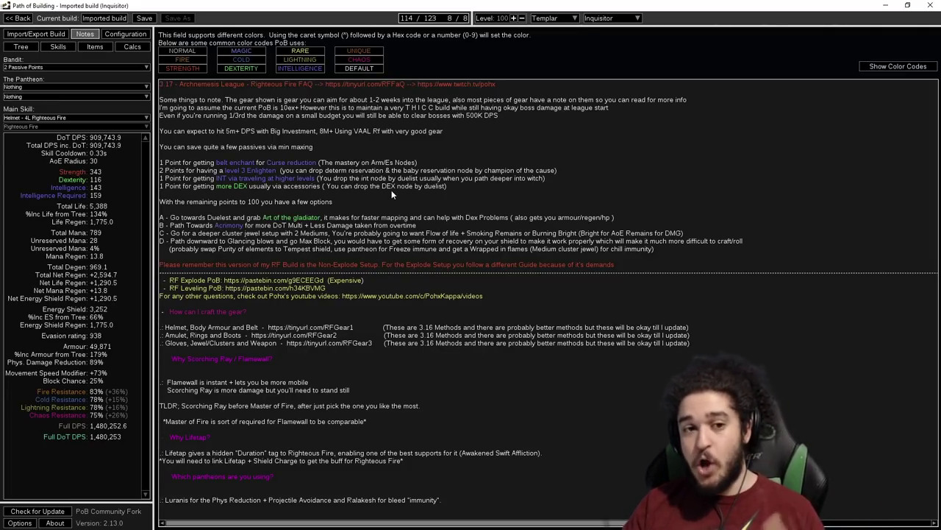
Review the Leveling PoB line in the Google Docs 3.17 Righteous Fire FAQ and return to a maximized Path of Building.
drag(321, 5, 321, 189)
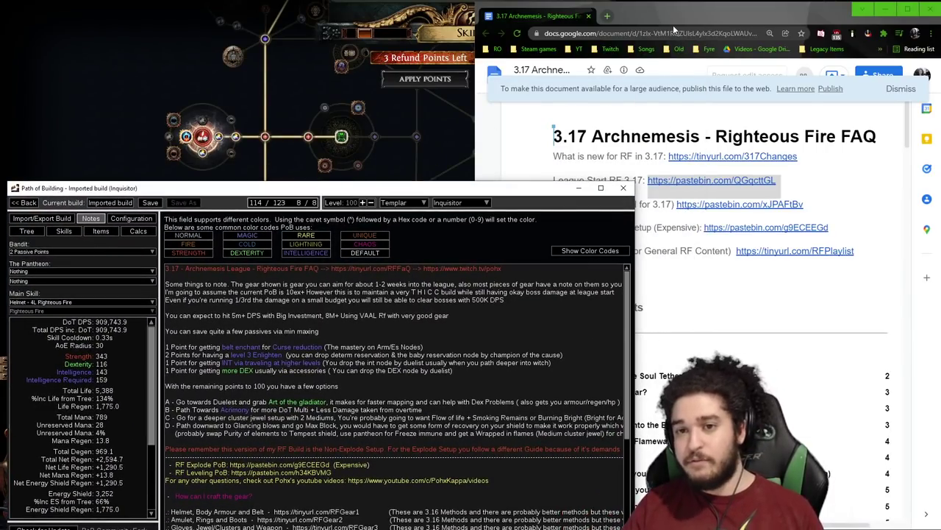
drag(671, 13, 527, 34)
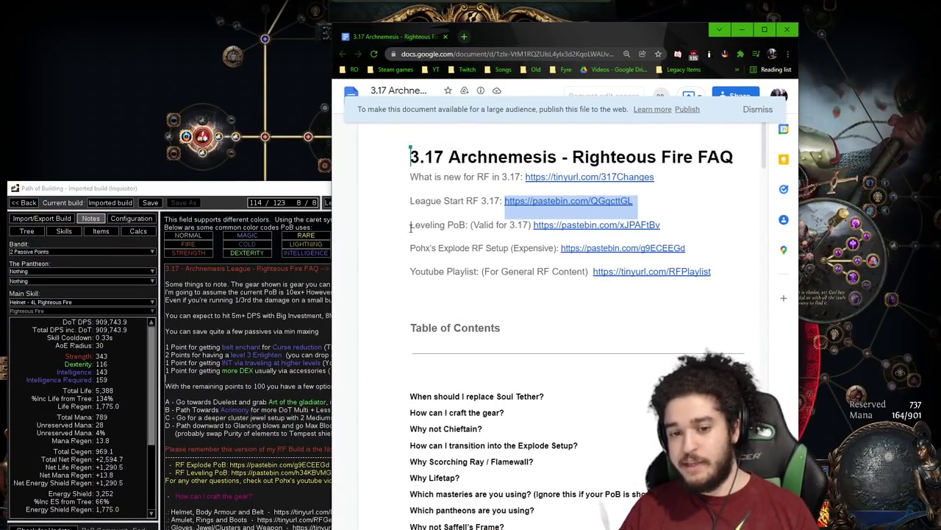
drag(410, 225, 662, 231)
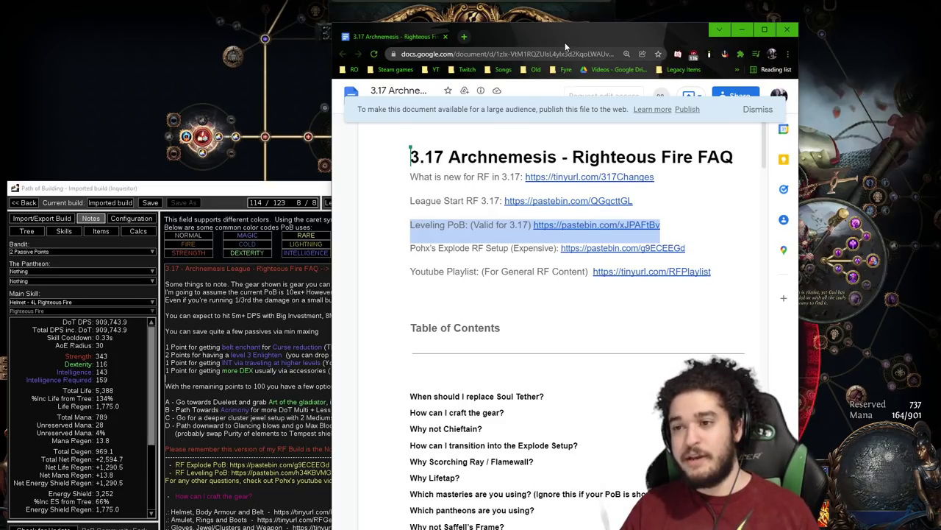
drag(566, 46, 709, 310)
double_click(448, 190)
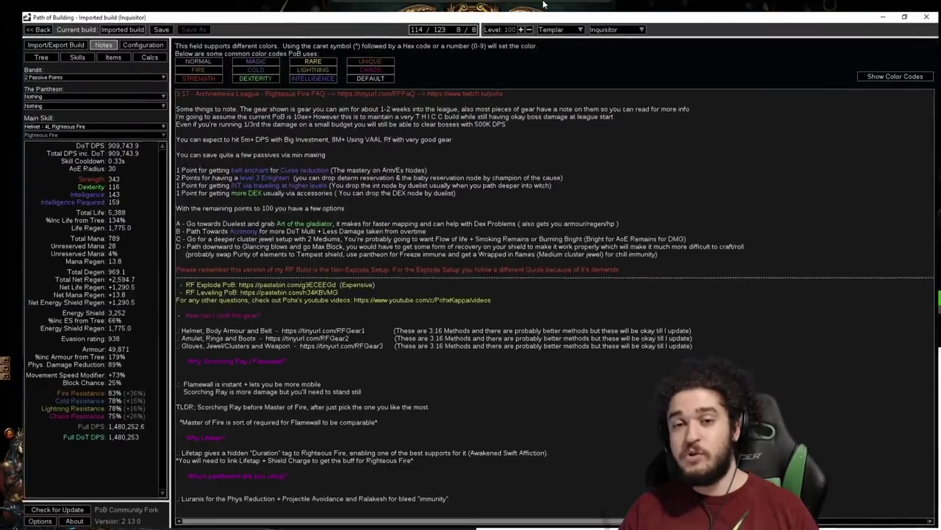